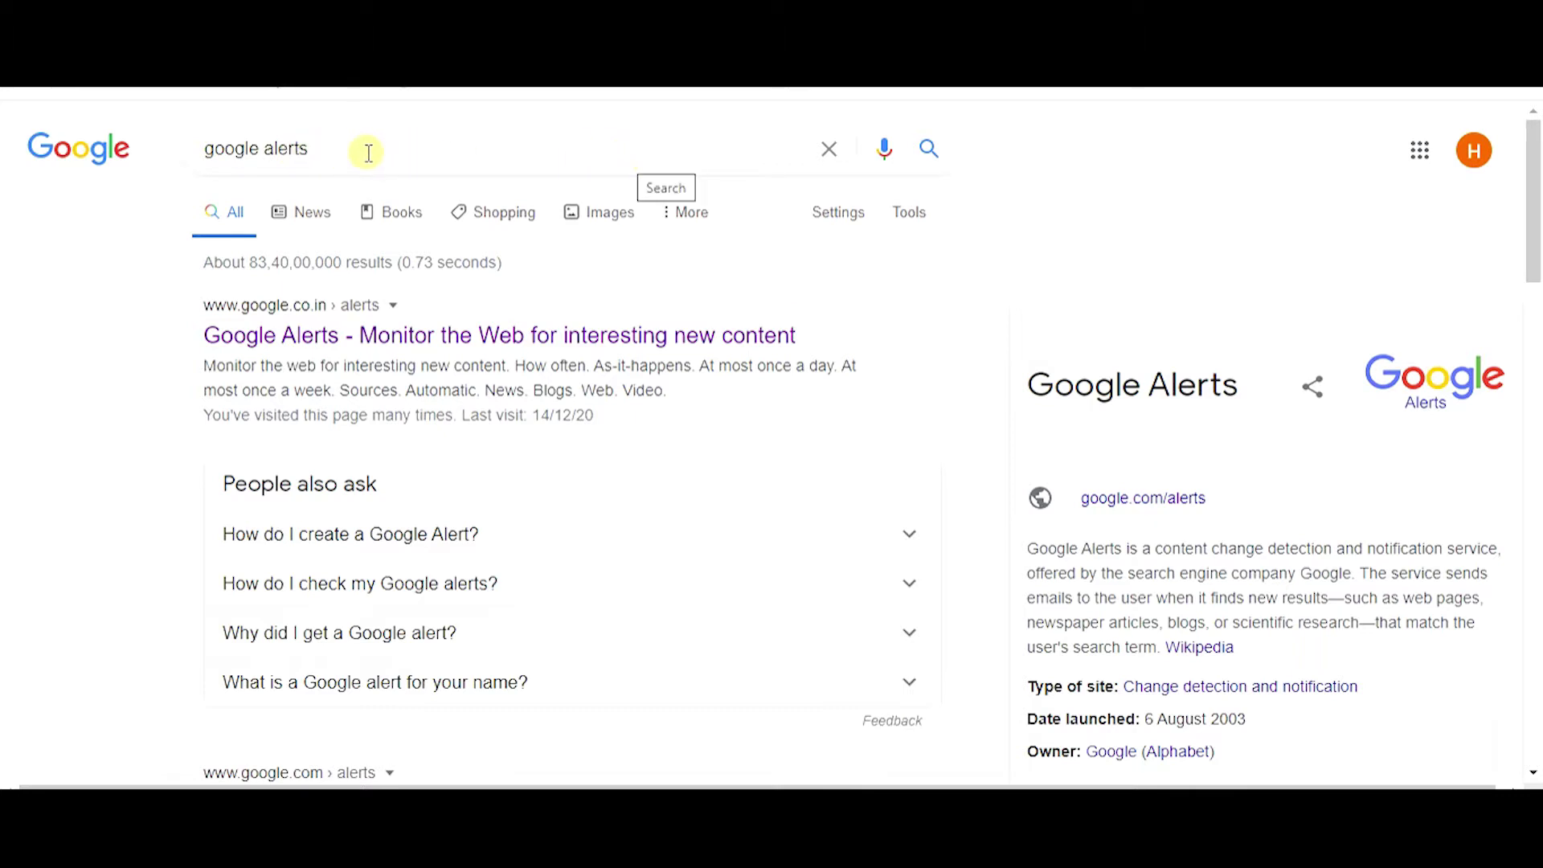
# Open the Google Alerts search result in a new tab and switch to it.
pyautogui.rightClick(460, 334)
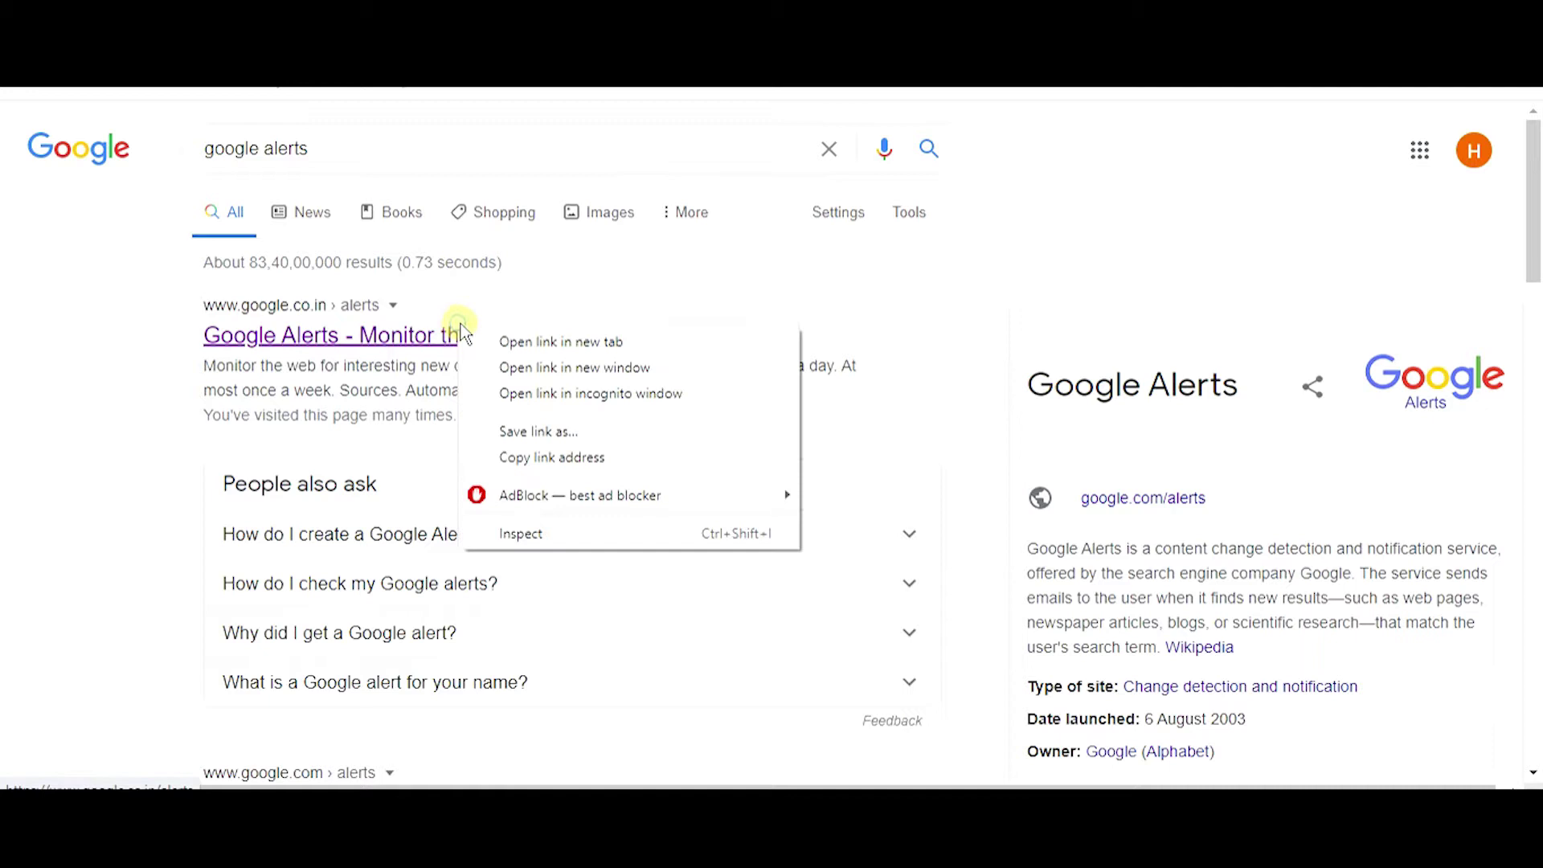
pyautogui.click(493, 337)
pyautogui.hotkey('ctrl', 'Tab')
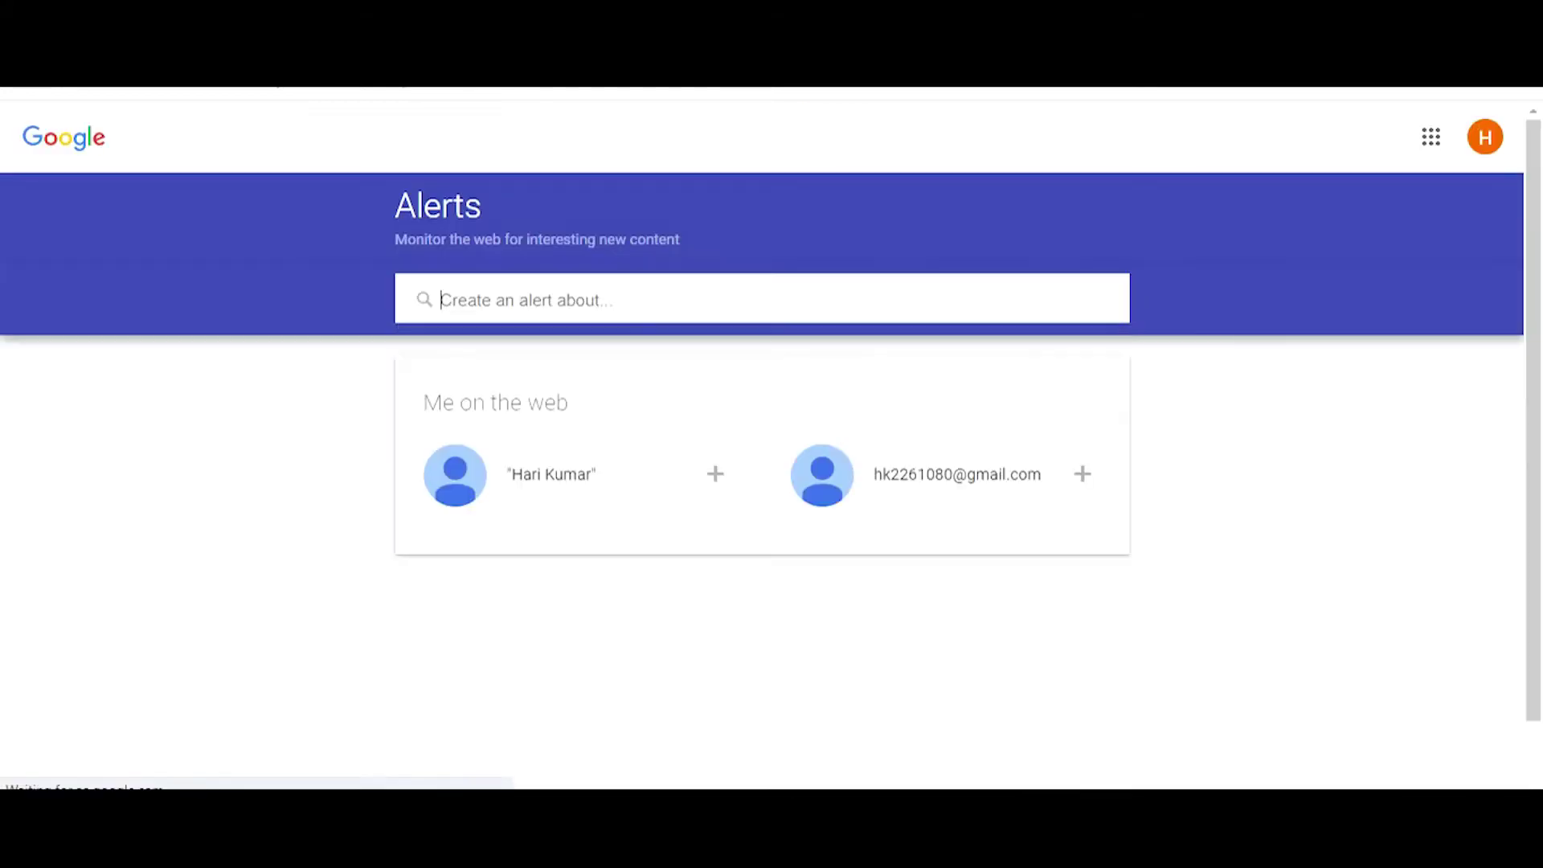
# Enter 'web development' as the topic for a new alert.
pyautogui.click(593, 309)
pyautogui.write('we')
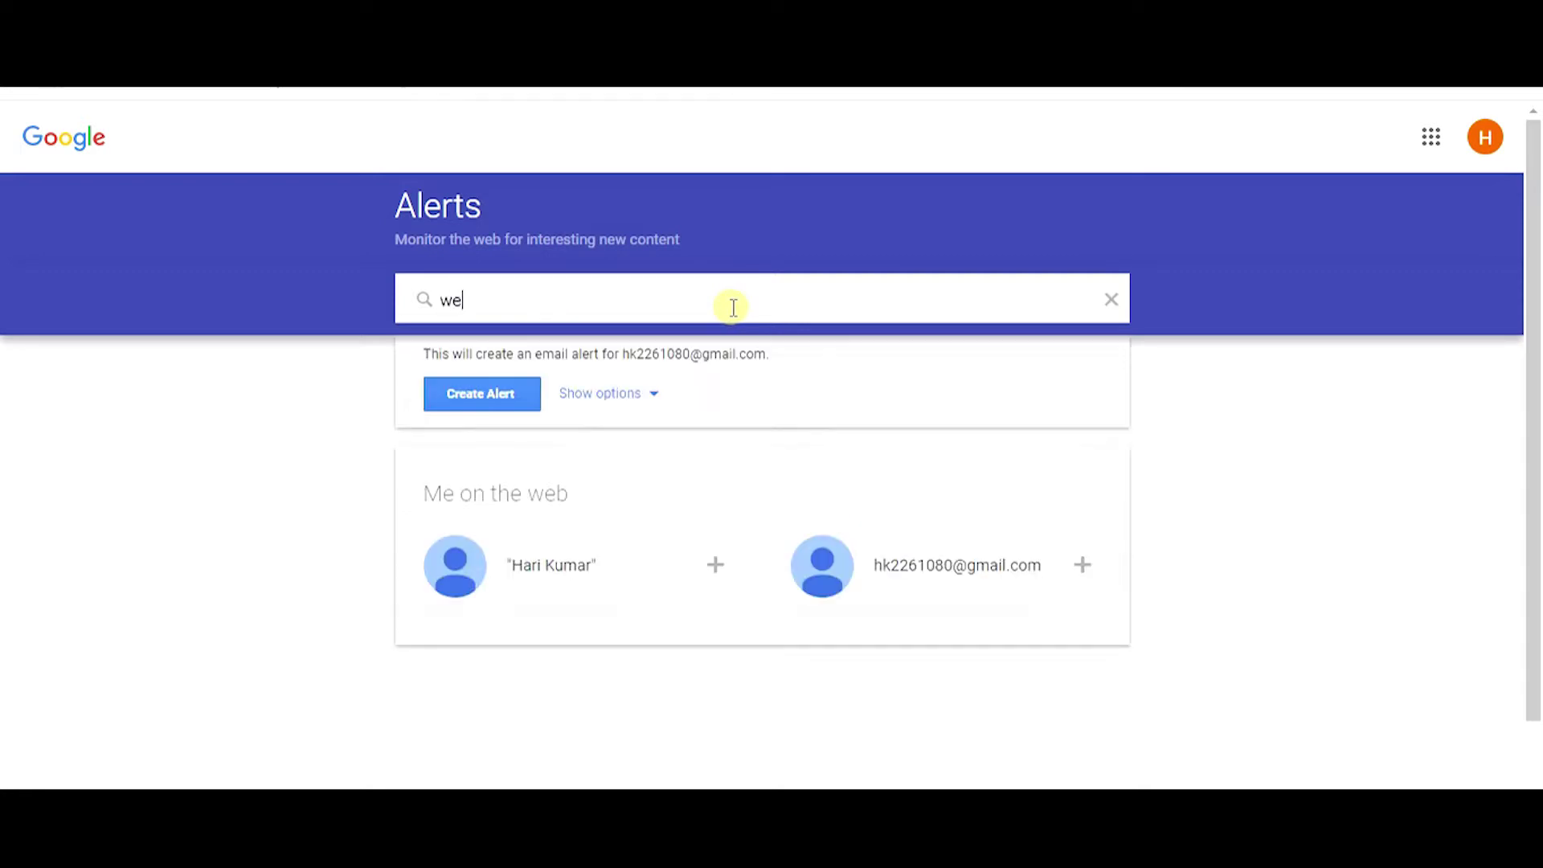
pyautogui.write('b deve')
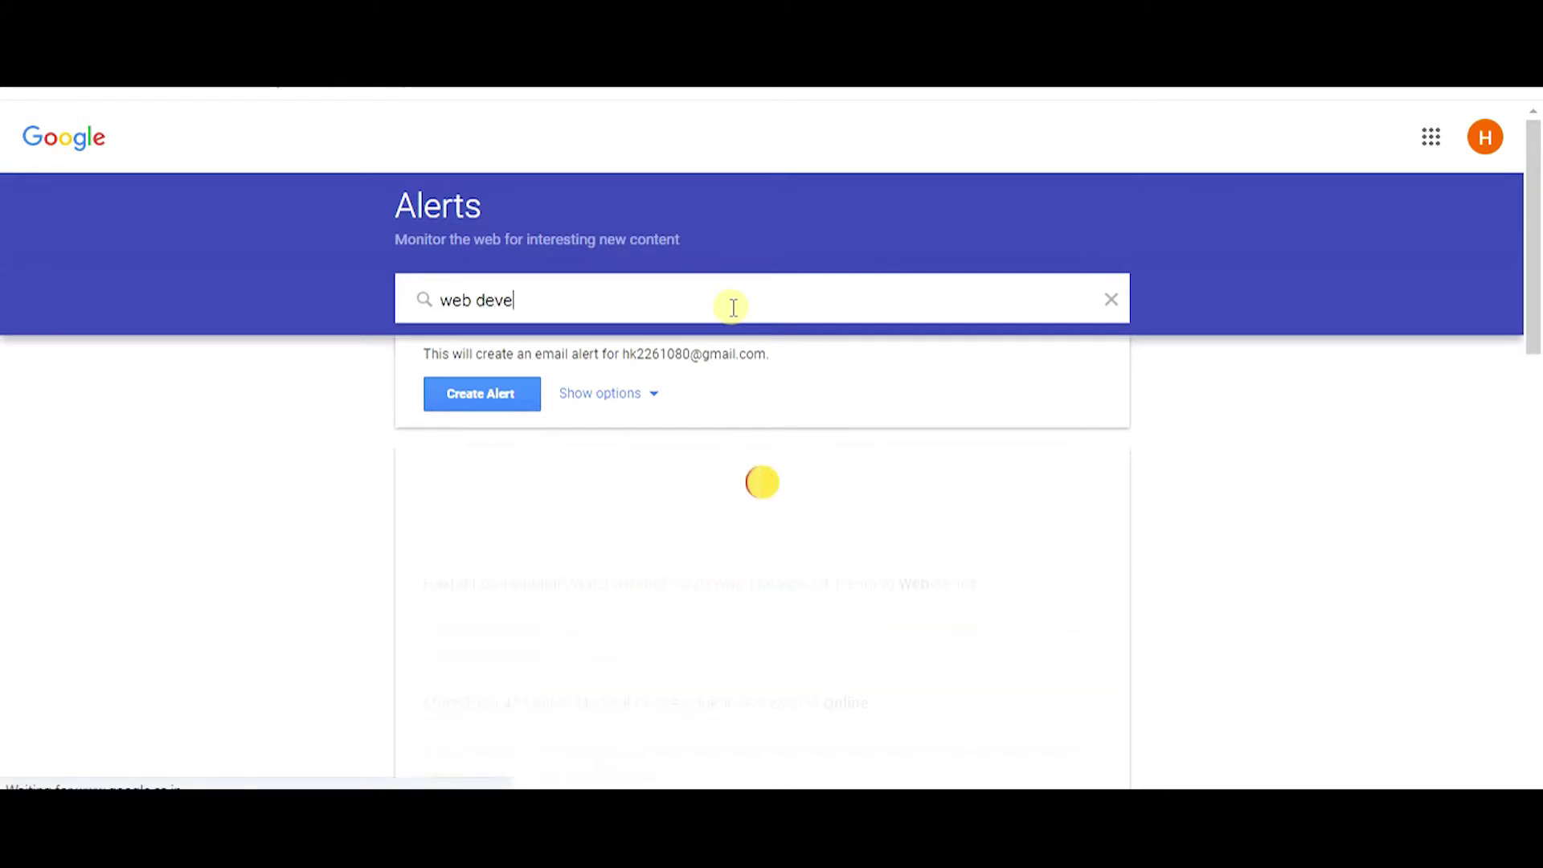
pyautogui.write('lop')
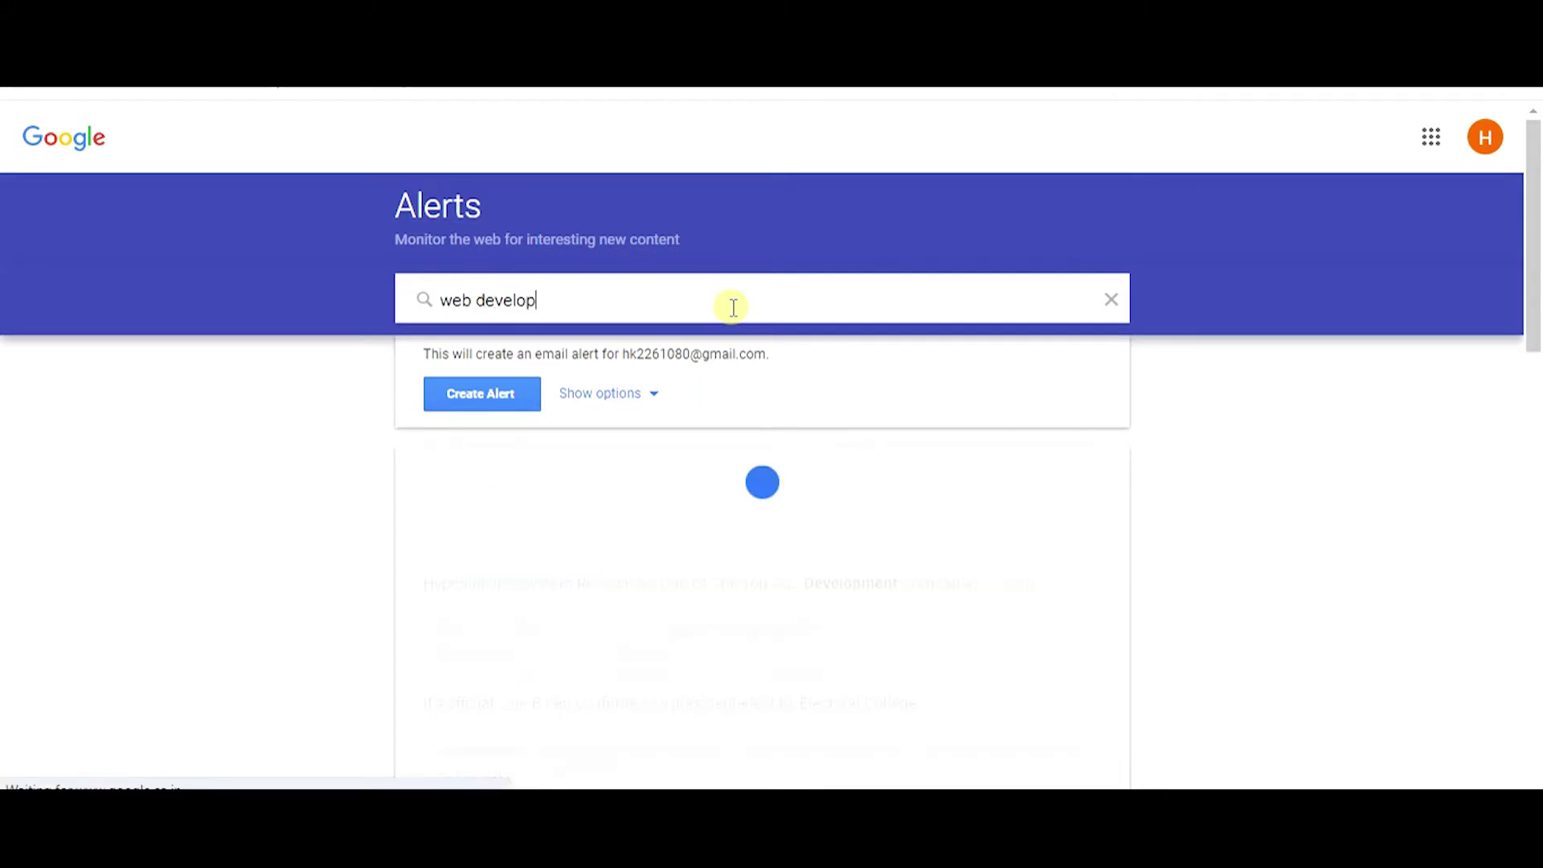
pyautogui.write('ment')
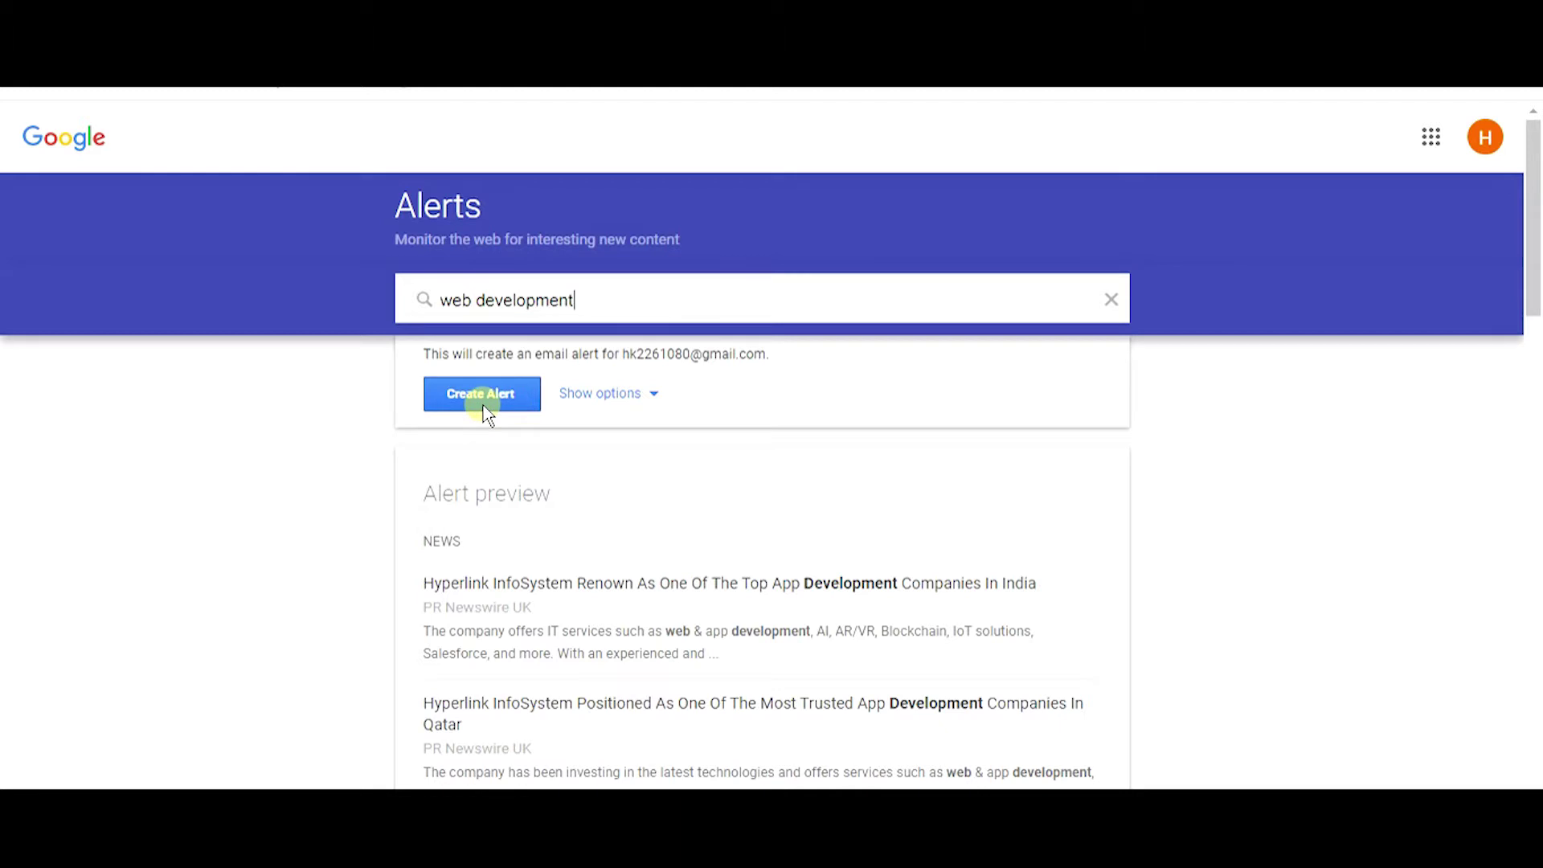
# Show the alert options, checking How often and Sources but keeping the defaults.
pyautogui.click(618, 394)
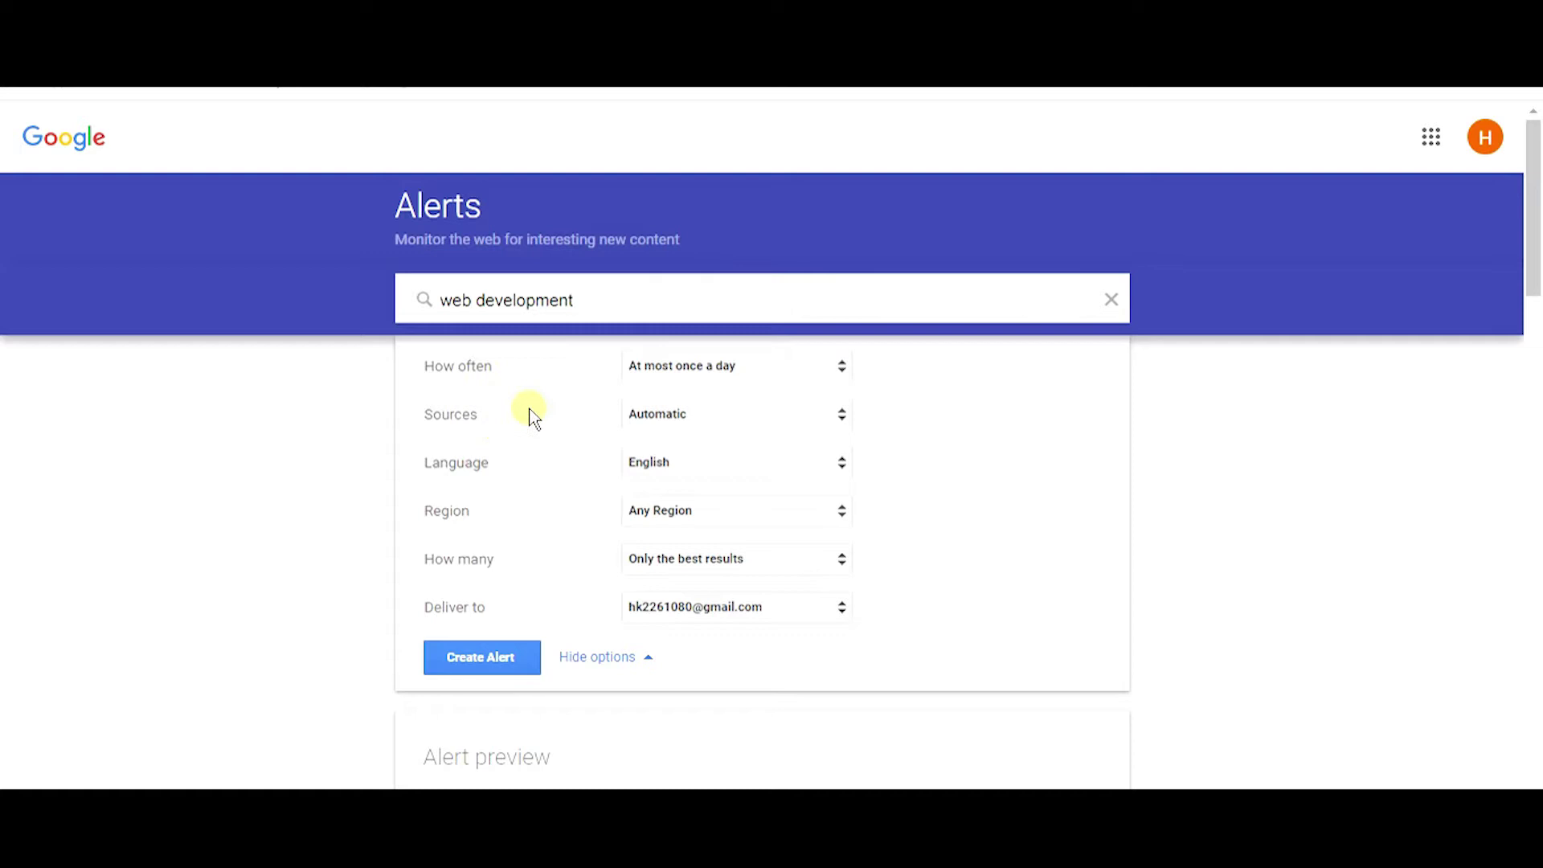
pyautogui.click(772, 373)
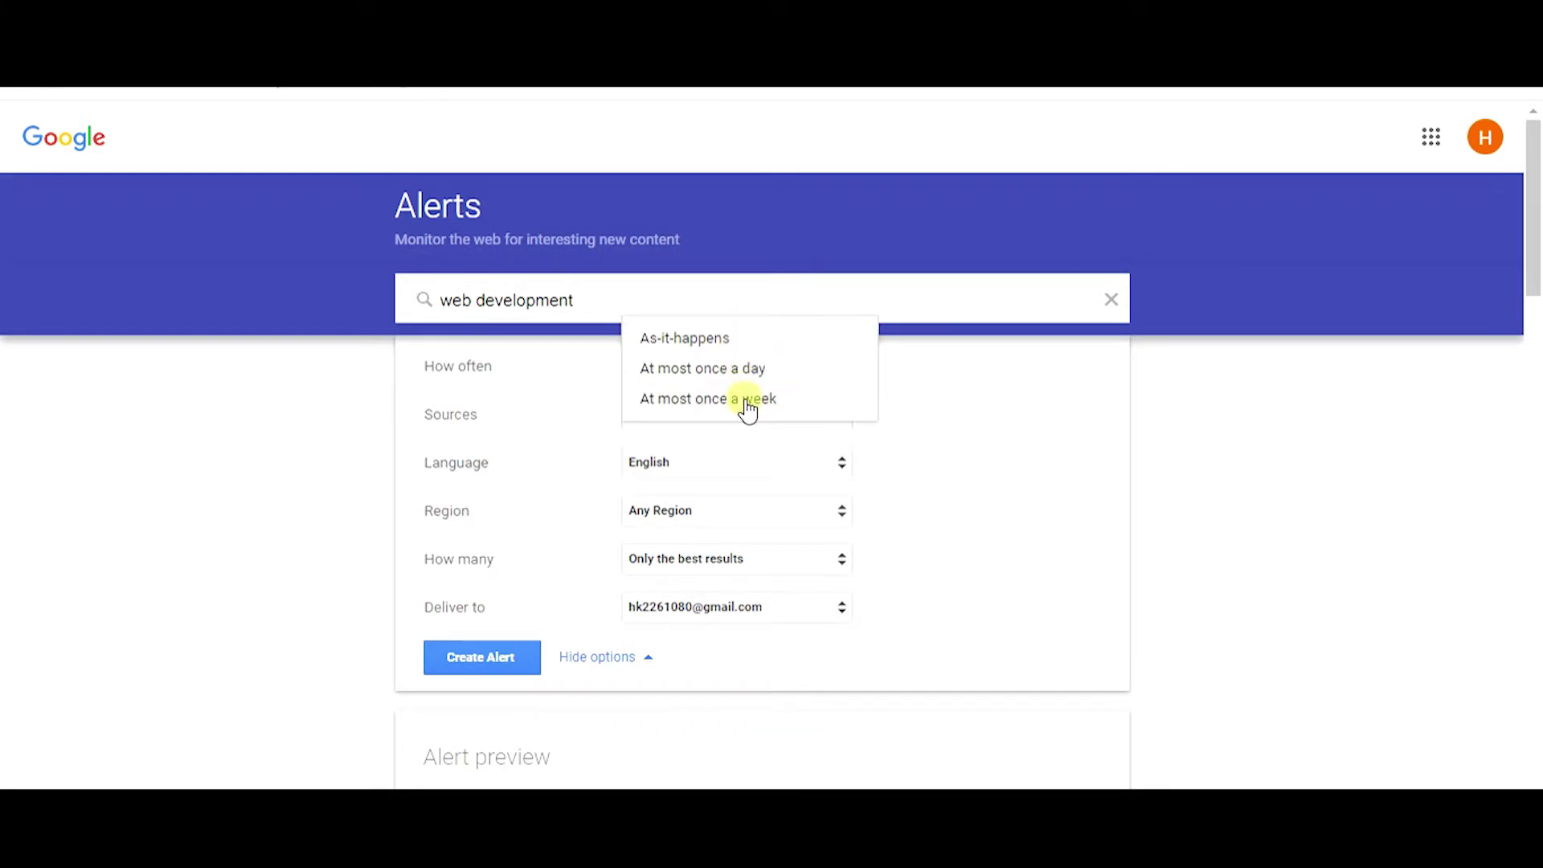
pyautogui.click(982, 402)
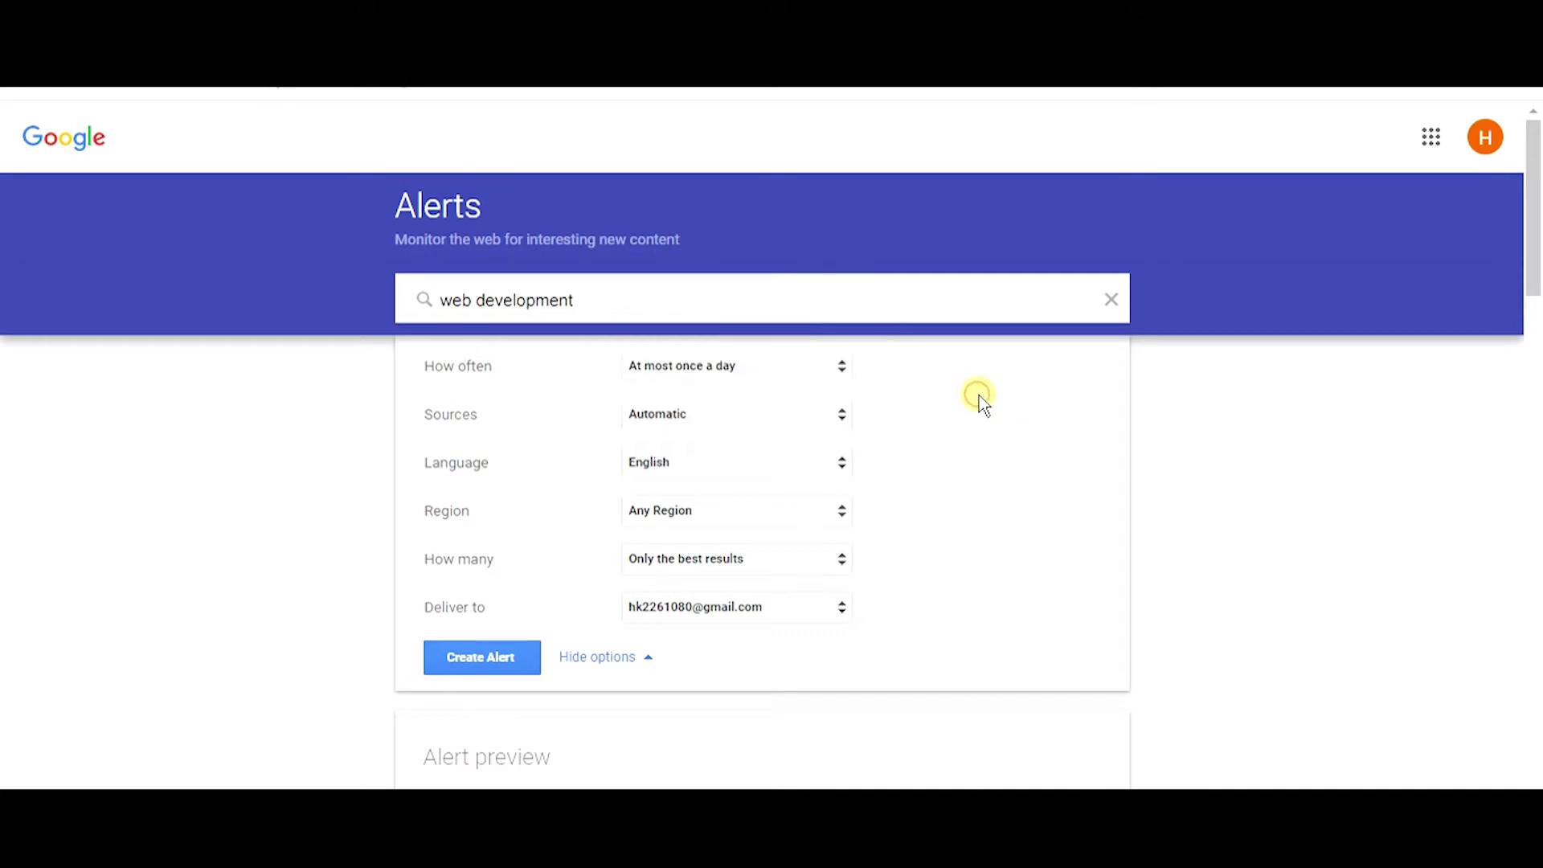
pyautogui.click(653, 435)
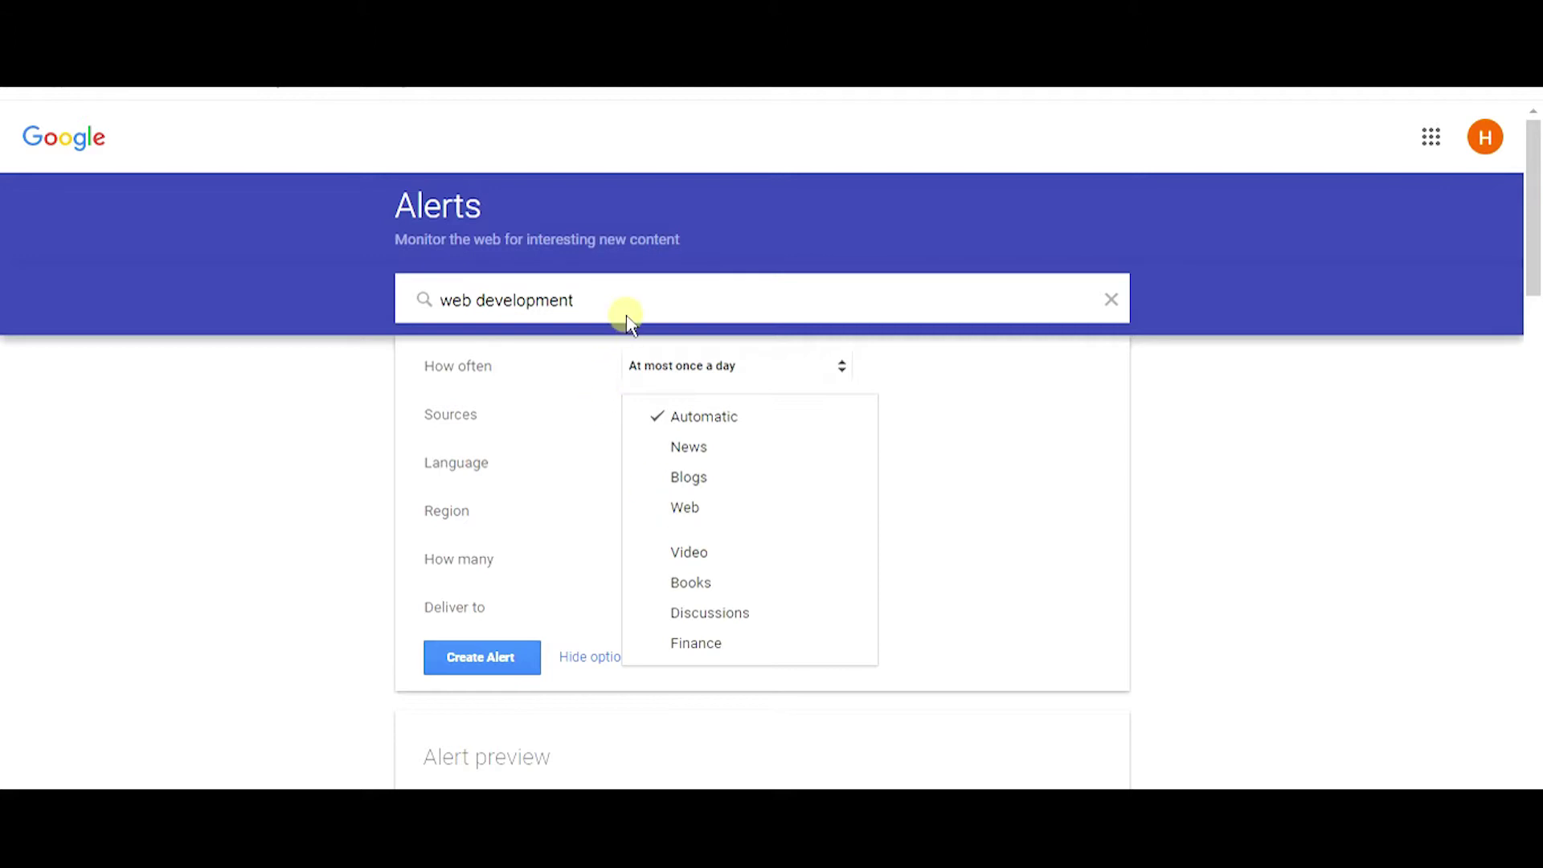
pyautogui.click(569, 434)
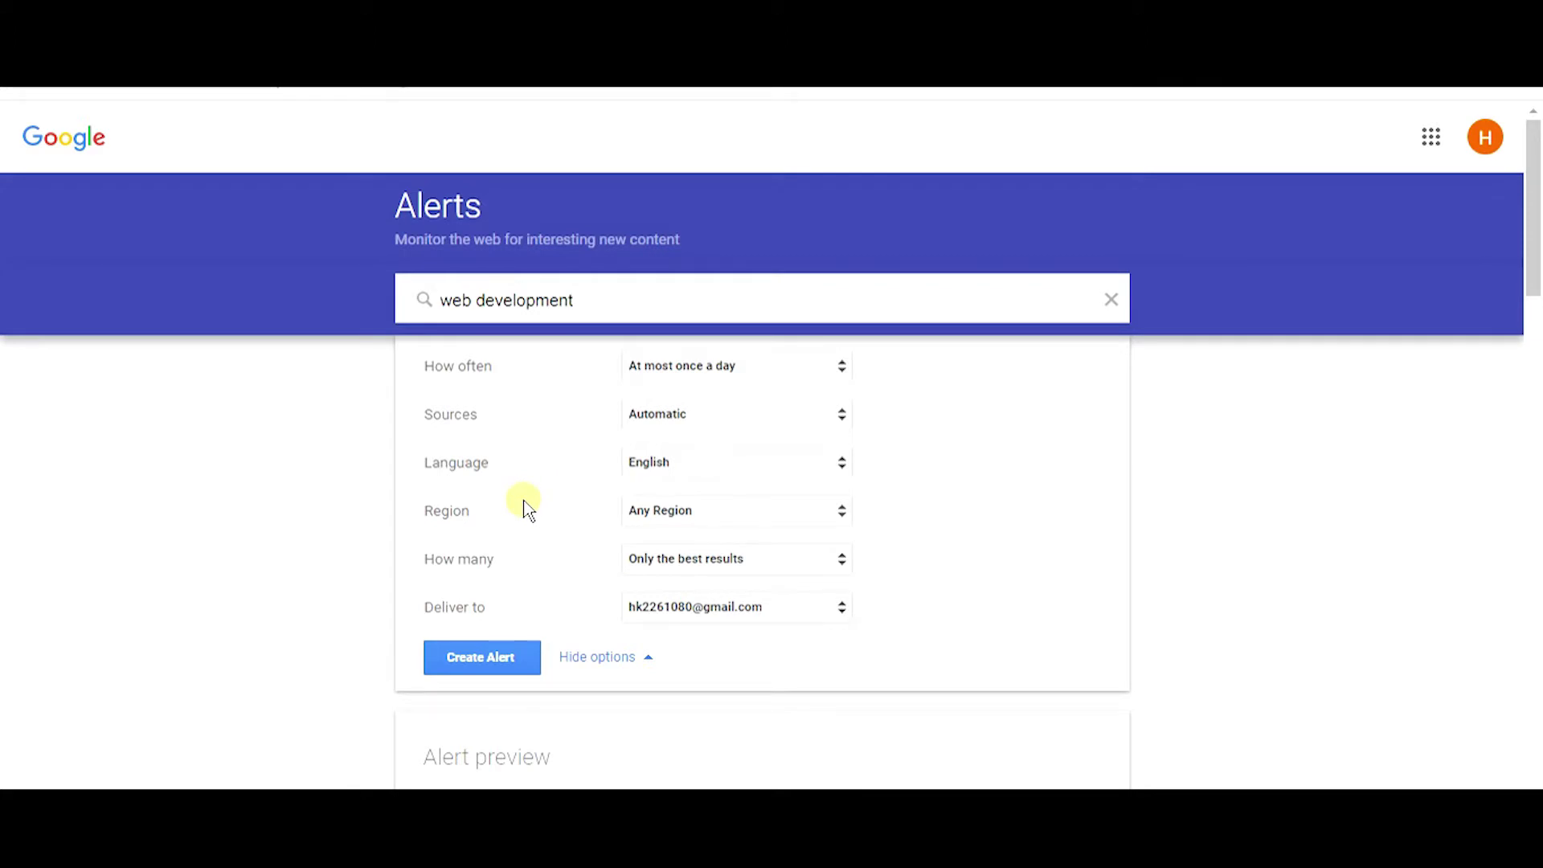
pyautogui.click(721, 521)
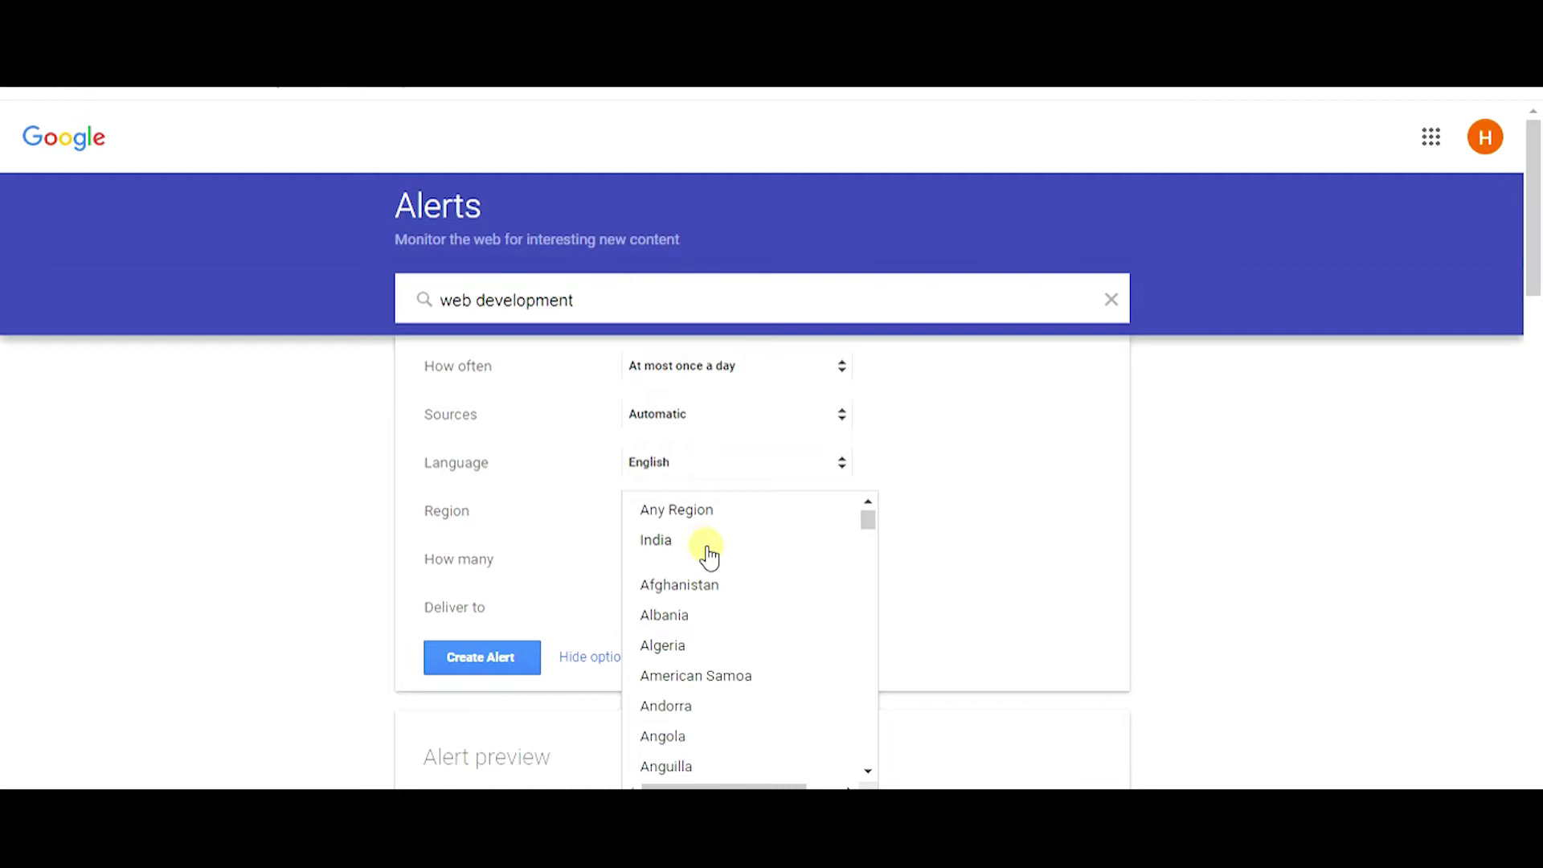
pyautogui.click(492, 492)
pyautogui.scroll(-2, 560, 514)
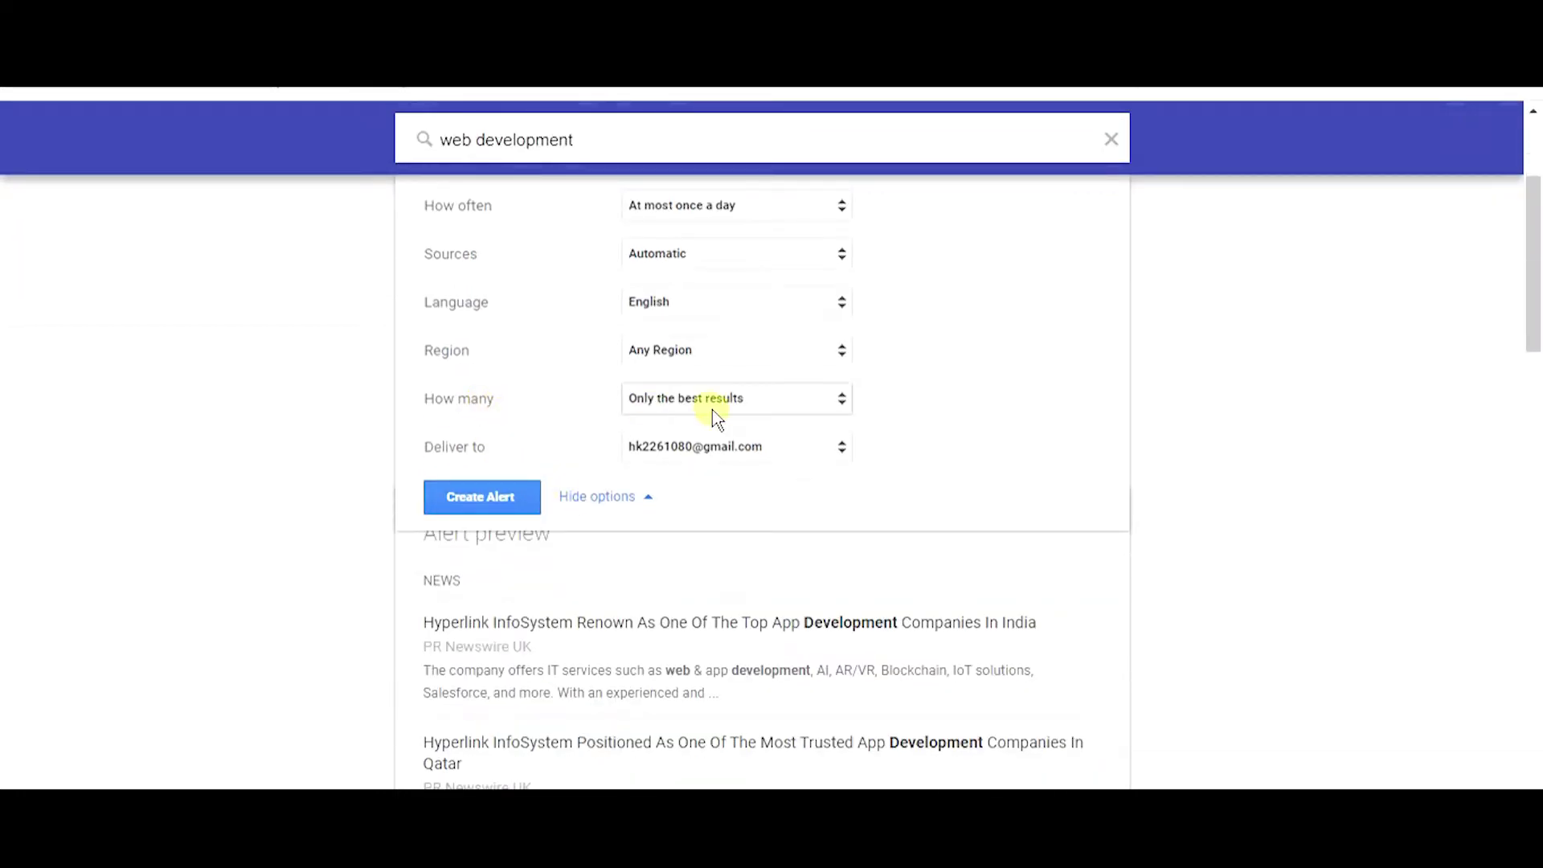
pyautogui.click(744, 415)
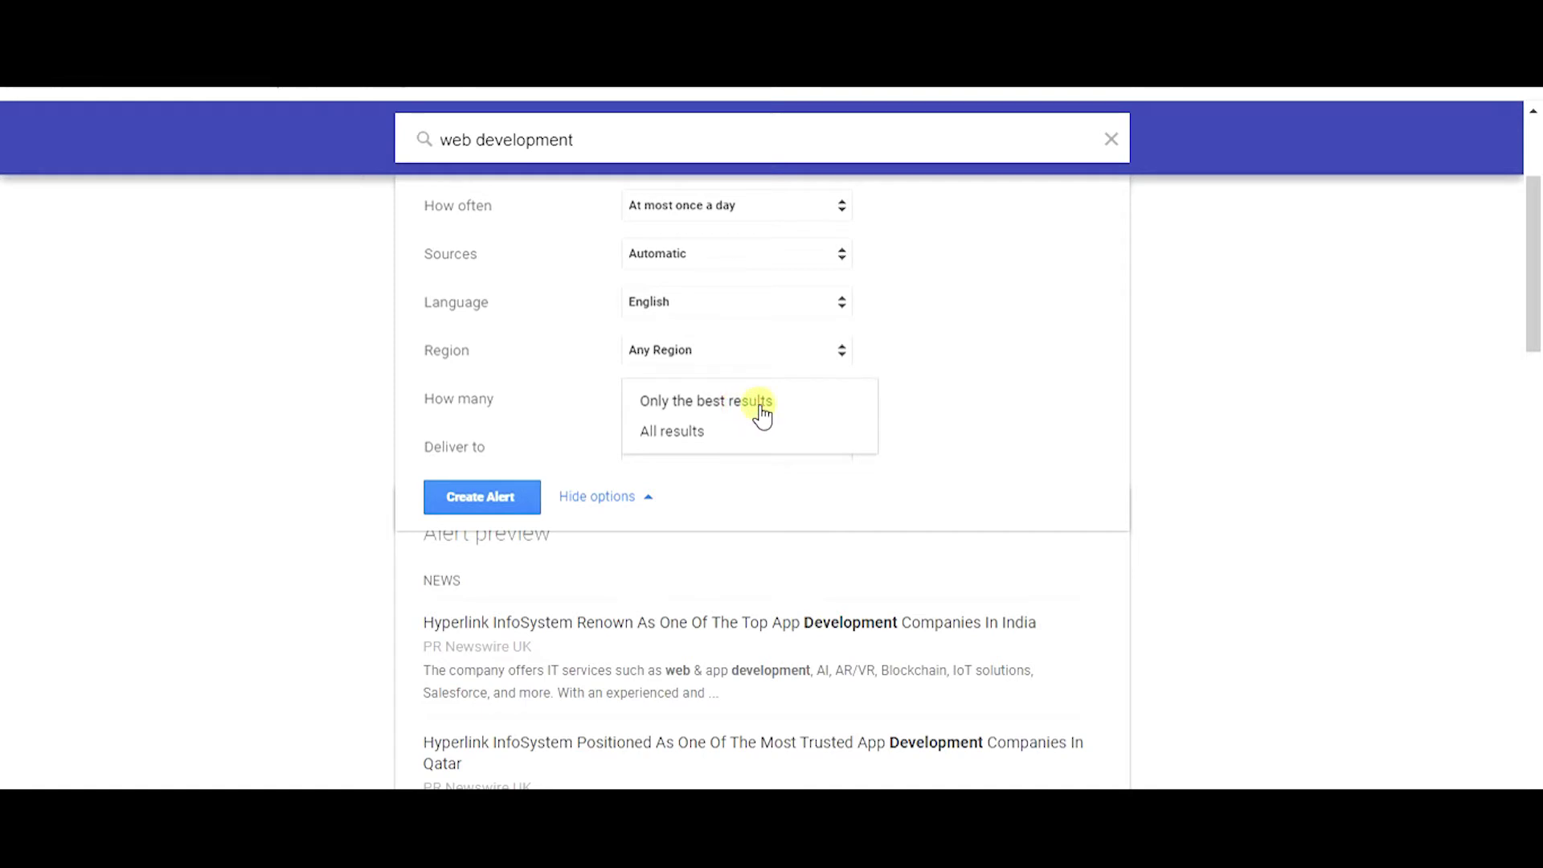
pyautogui.click(972, 376)
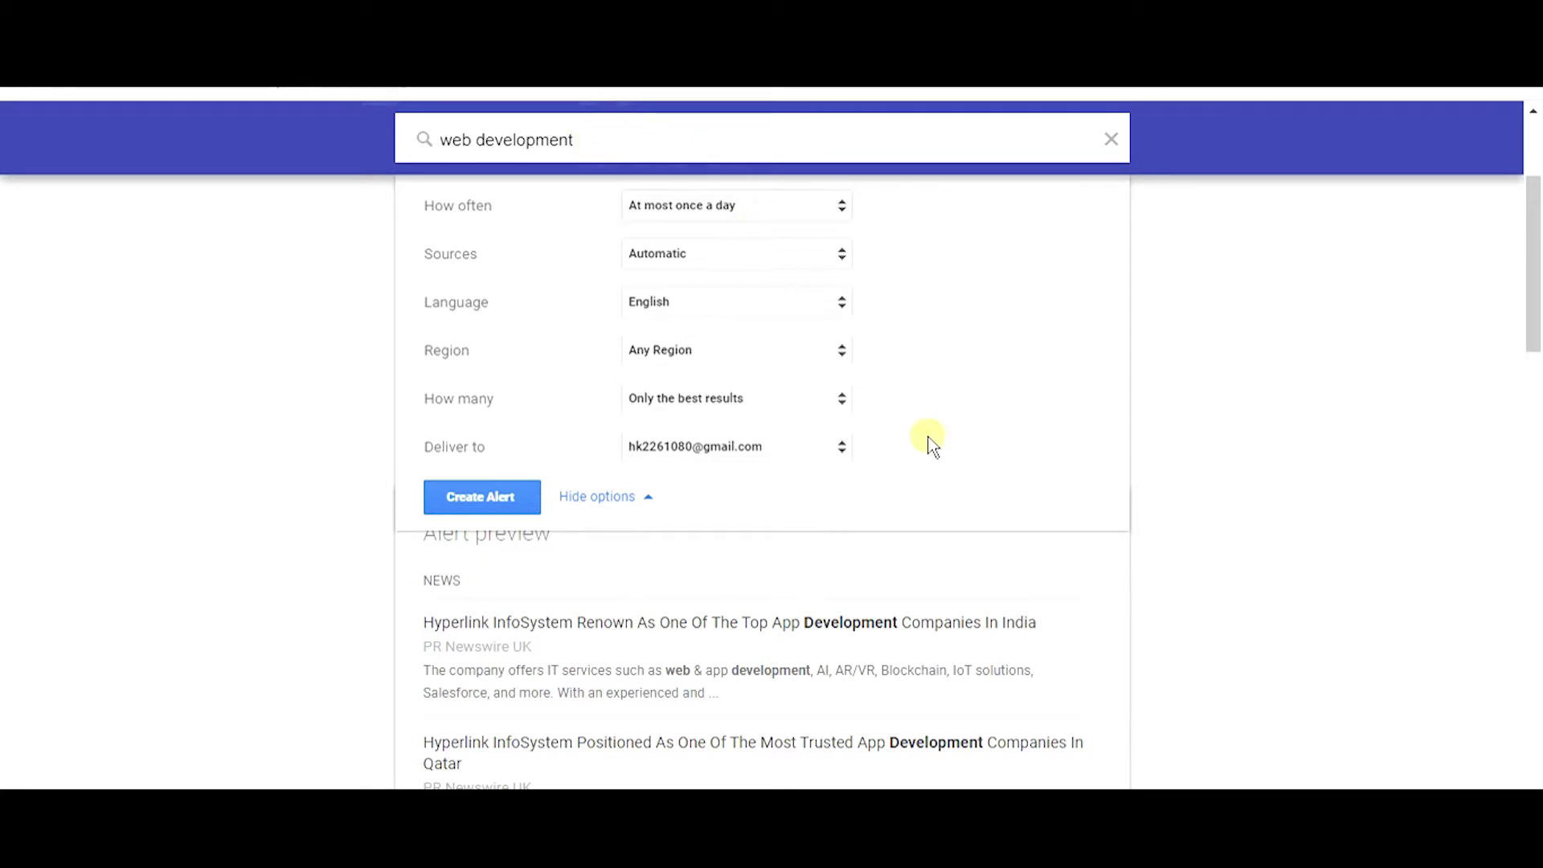
pyautogui.click(747, 408)
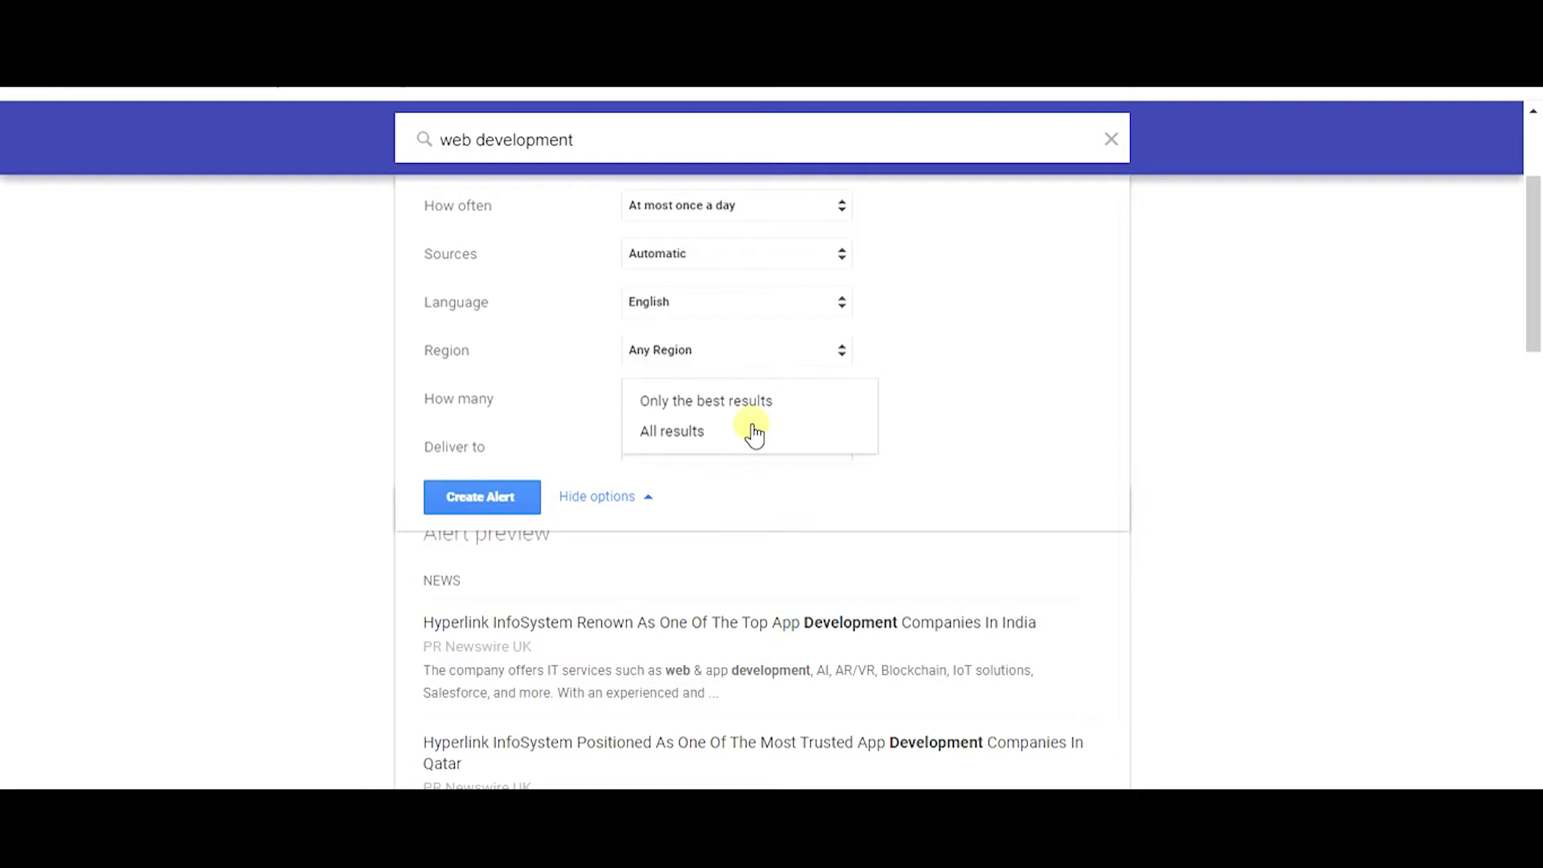
pyautogui.click(947, 417)
pyautogui.click(806, 410)
pyautogui.click(1055, 420)
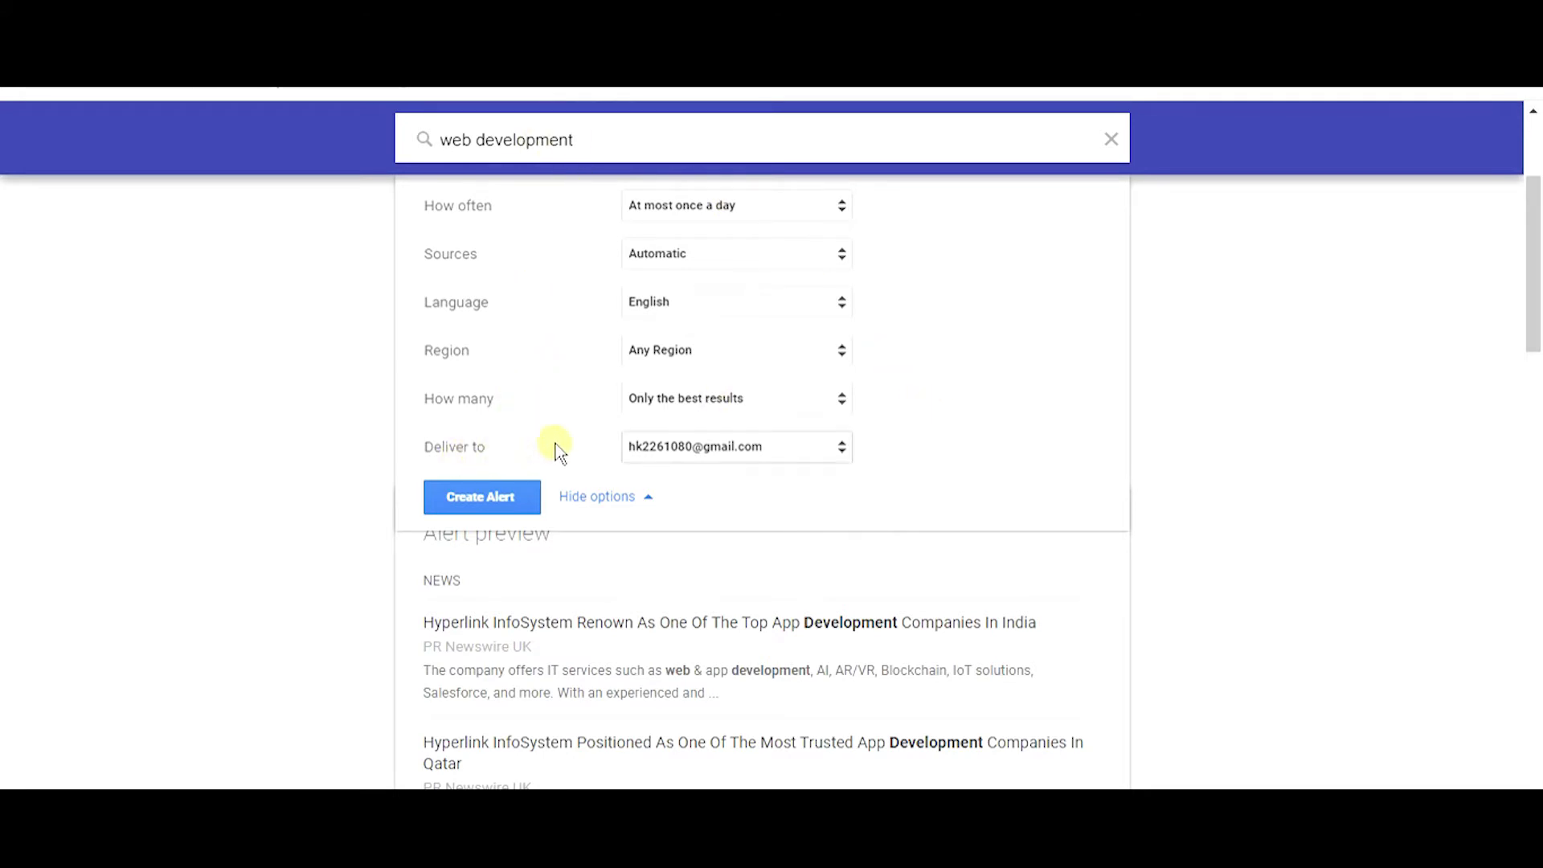
pyautogui.click(778, 451)
pyautogui.click(932, 464)
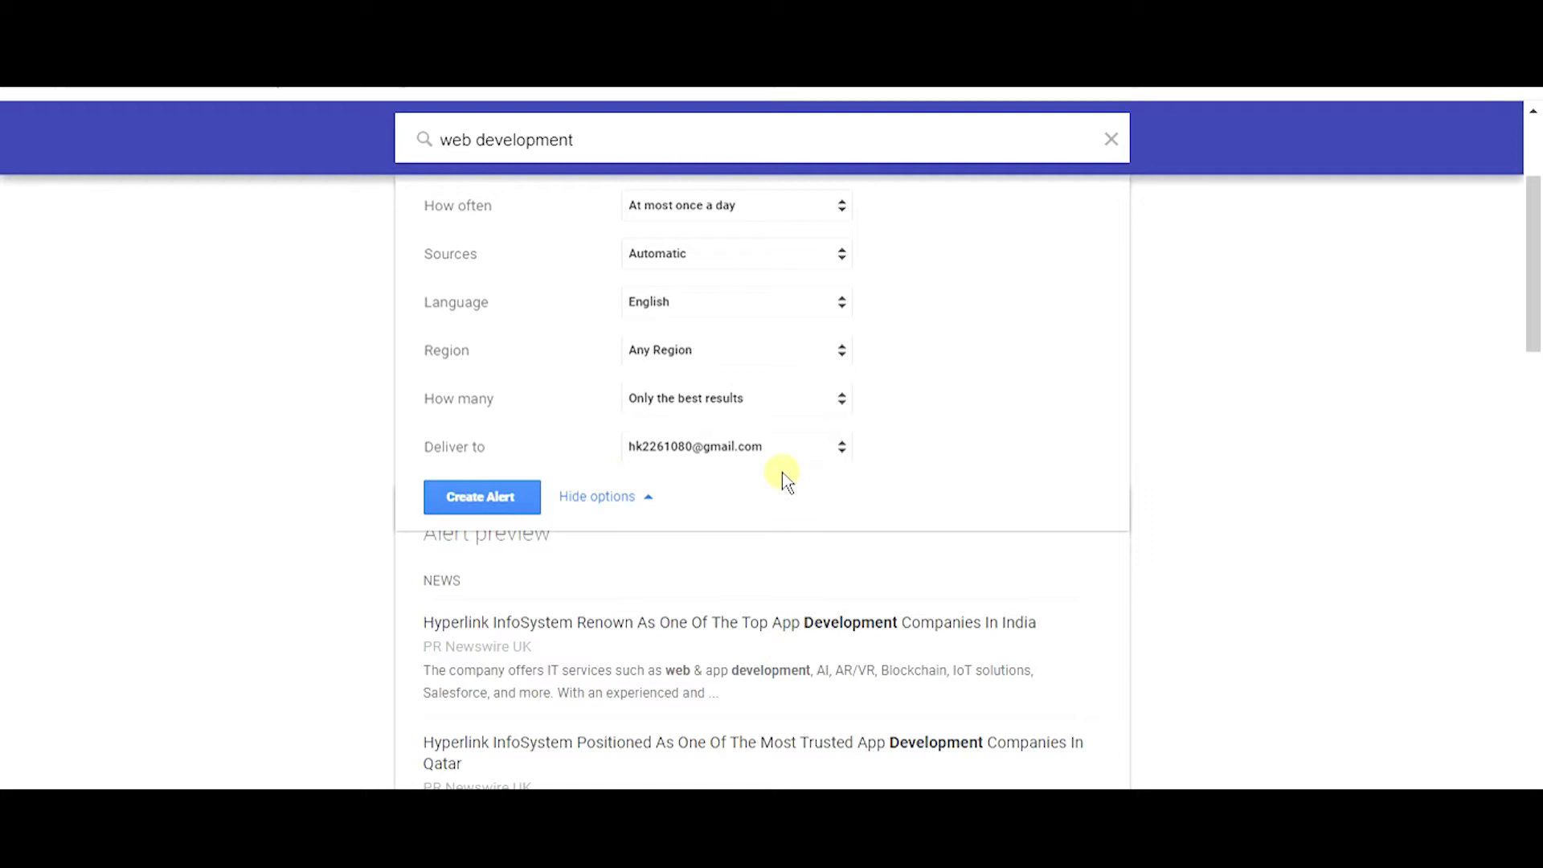
# Create the 'web development' alert and scroll down to My alerts.
pyautogui.click(476, 504)
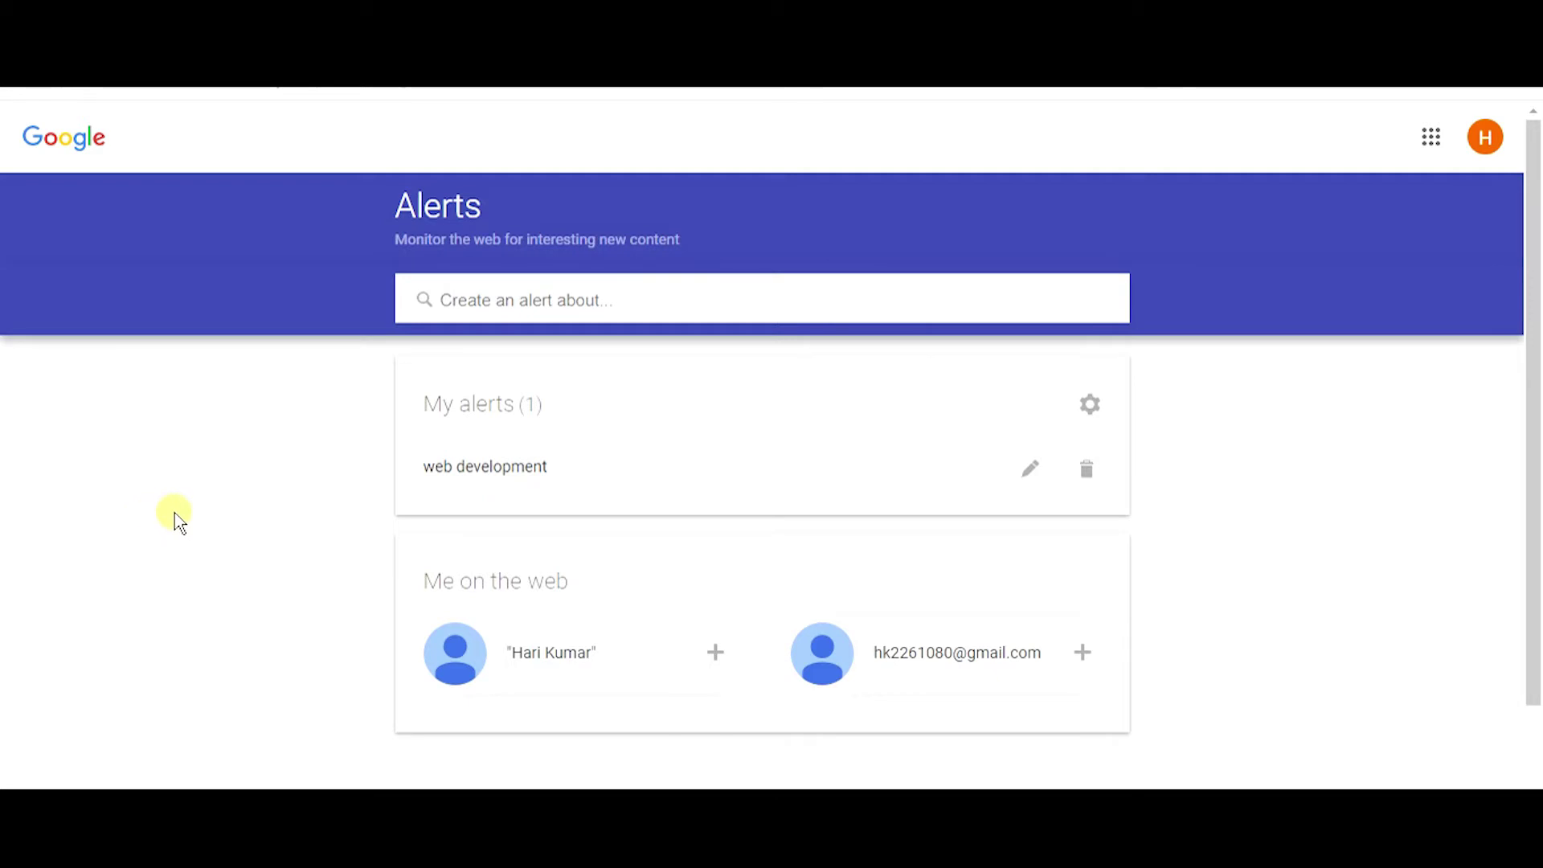
pyautogui.scroll(-1, 175, 521)
pyautogui.write('fgr')
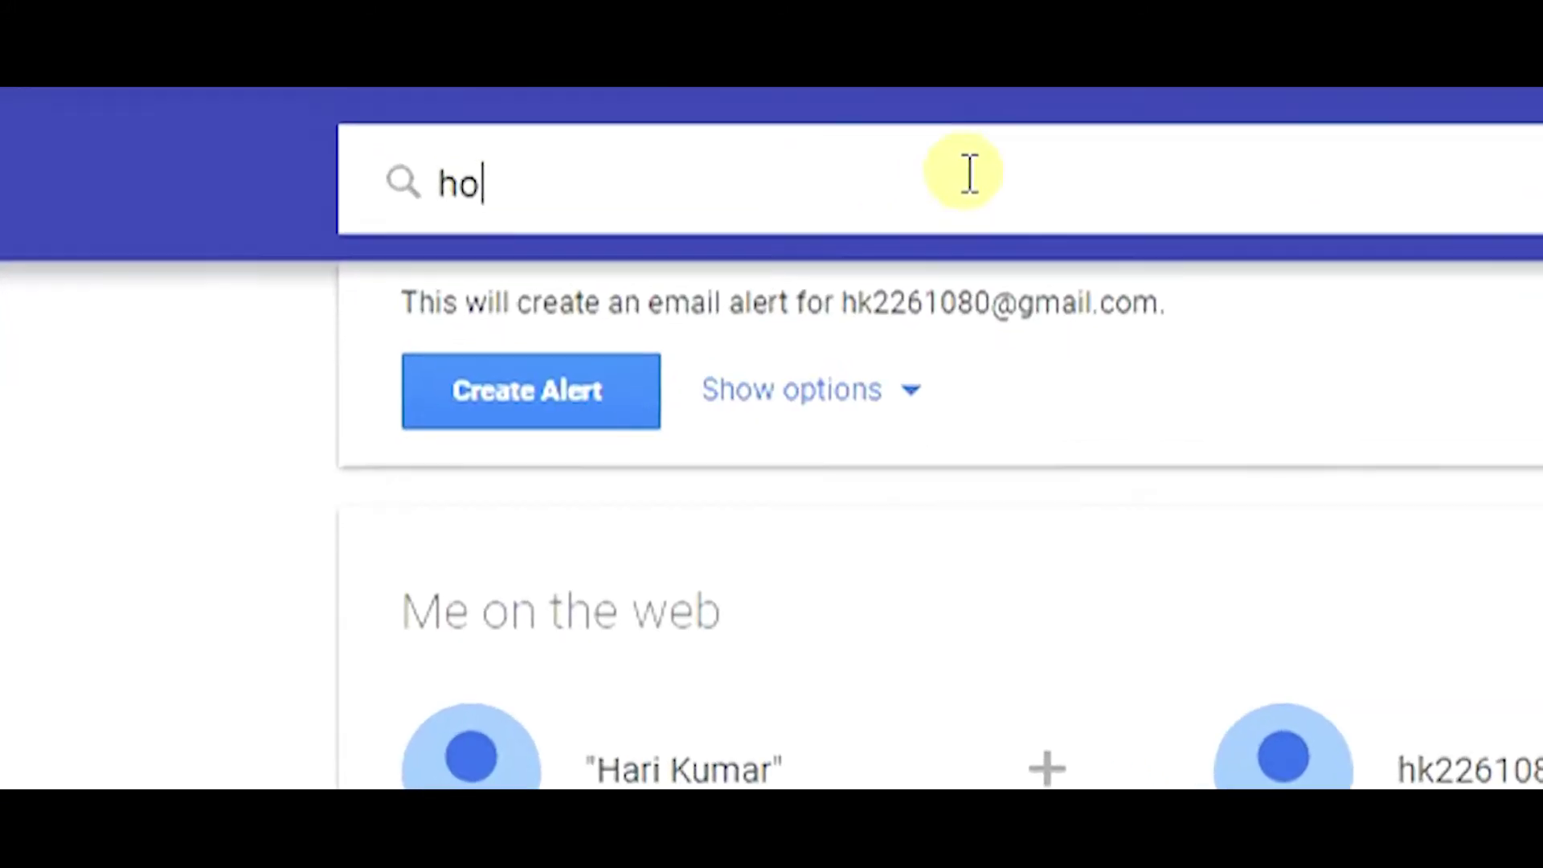
pyautogui.write('to cr')
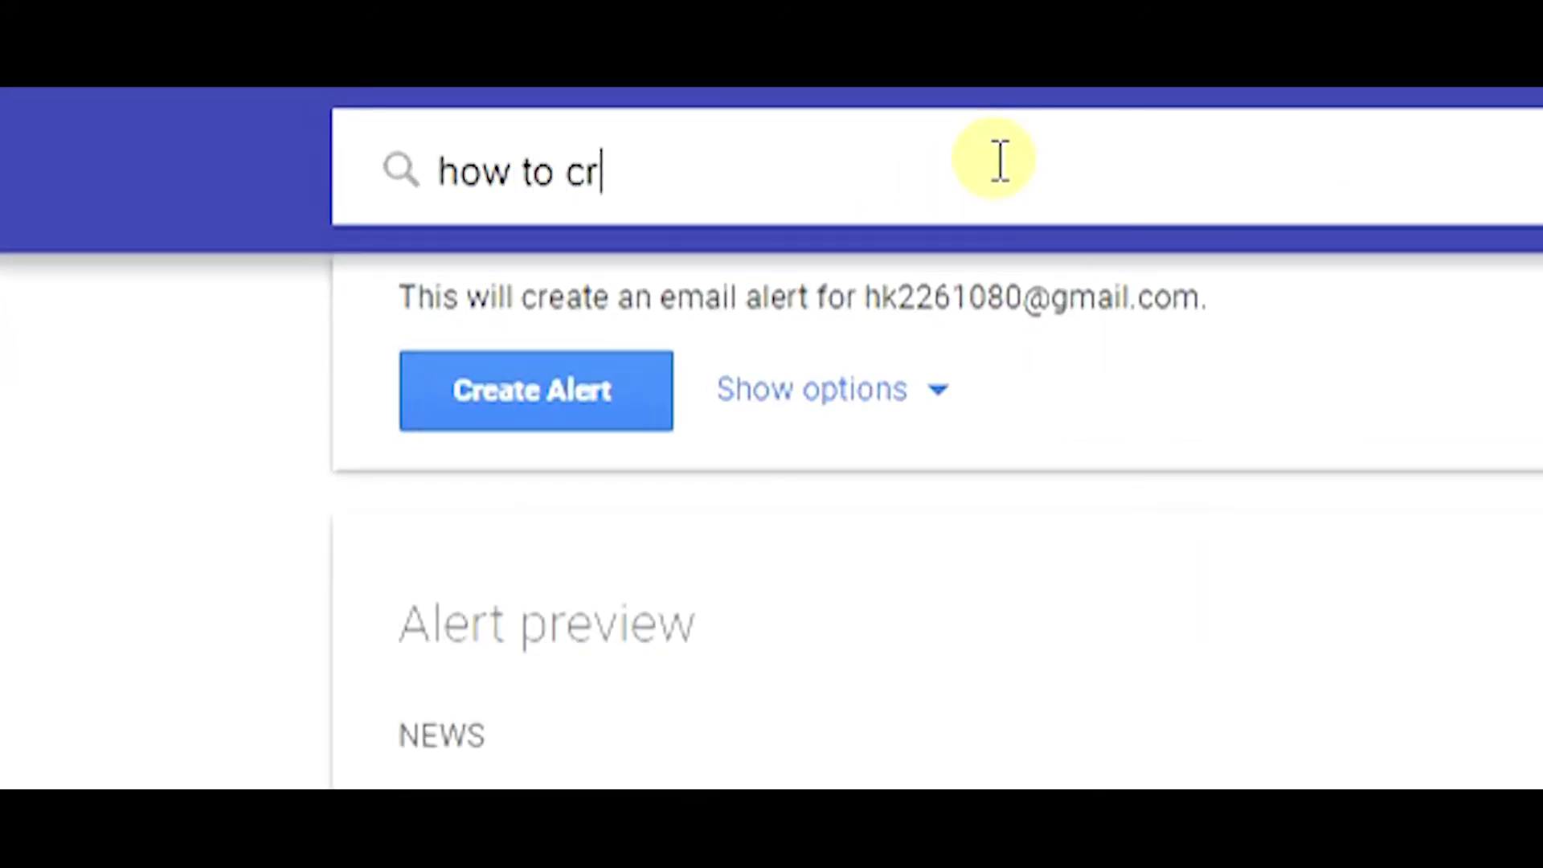
pyautogui.write('eate')
pyautogui.press('BackSpace')
pyautogui.press('BackSpace')
pyautogui.press('BackSpace')
pyautogui.write('inc')
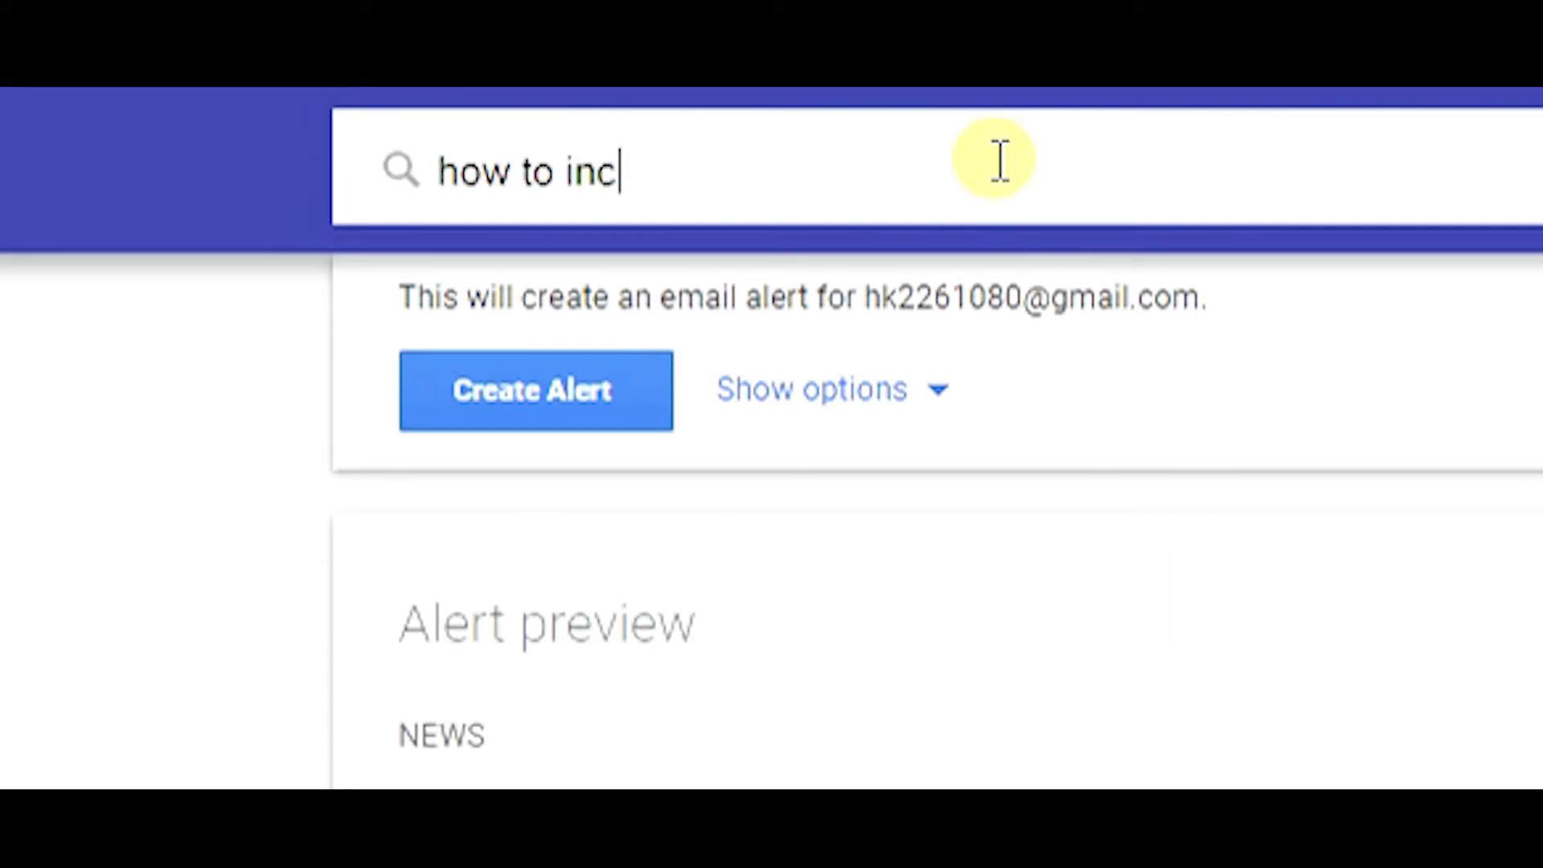
pyautogui.write('rease you')
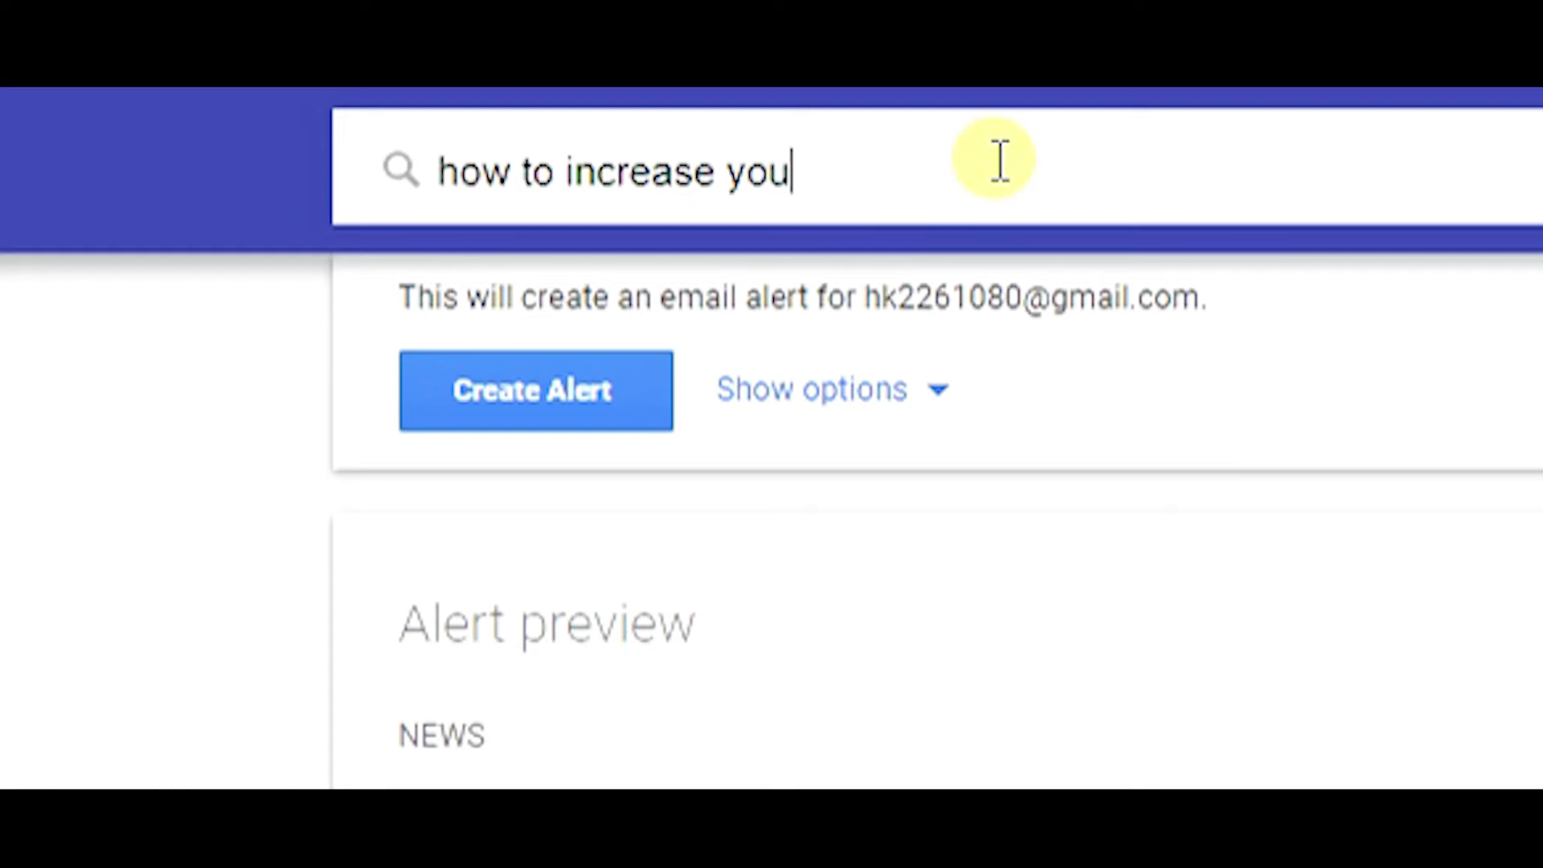
pyautogui.write('tube vi')
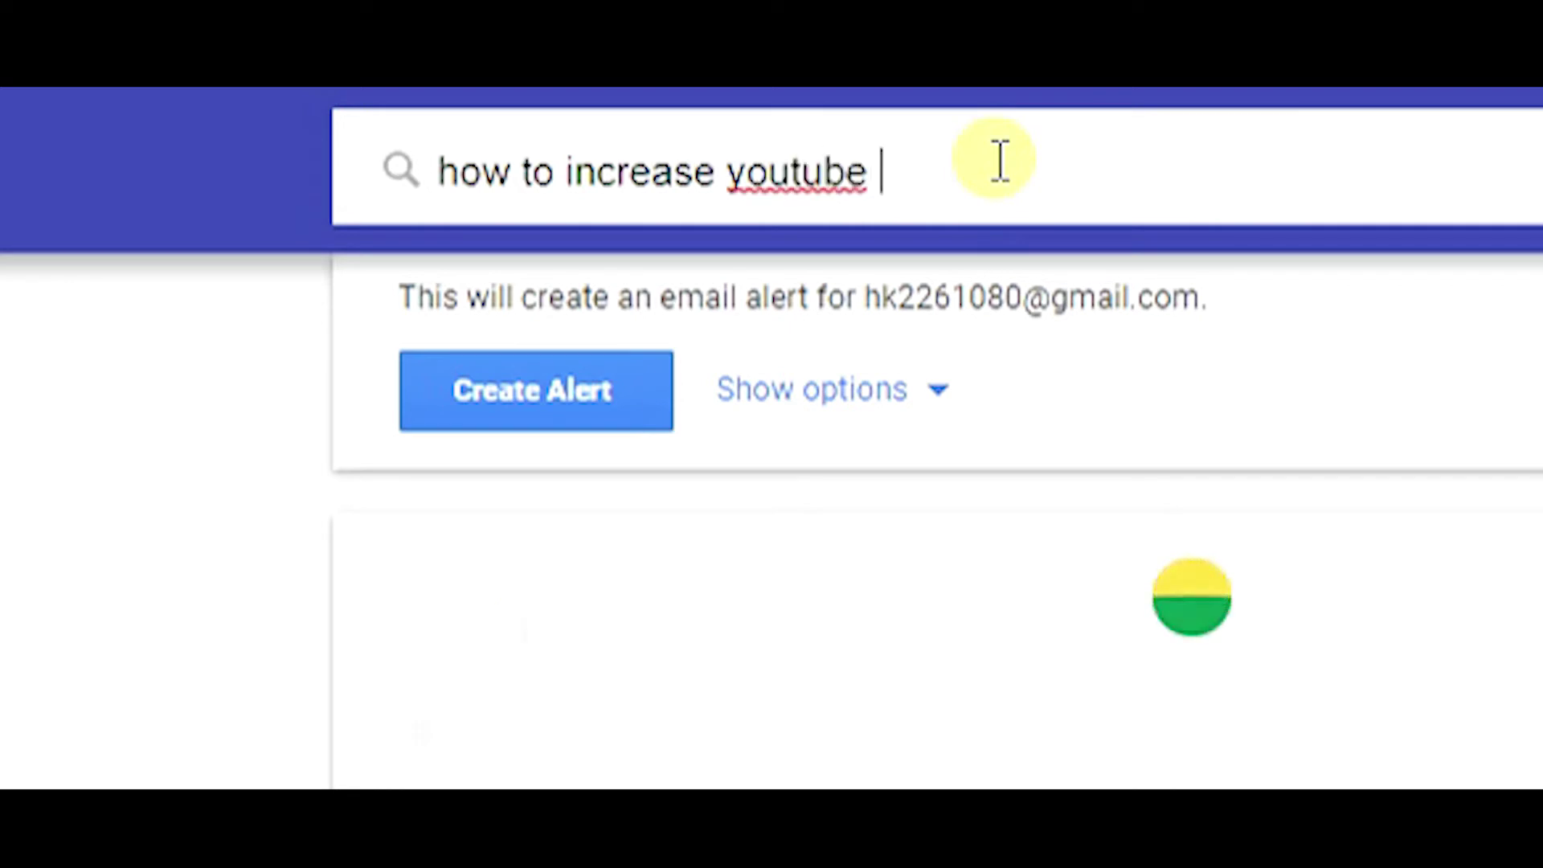
pyautogui.write('ews')
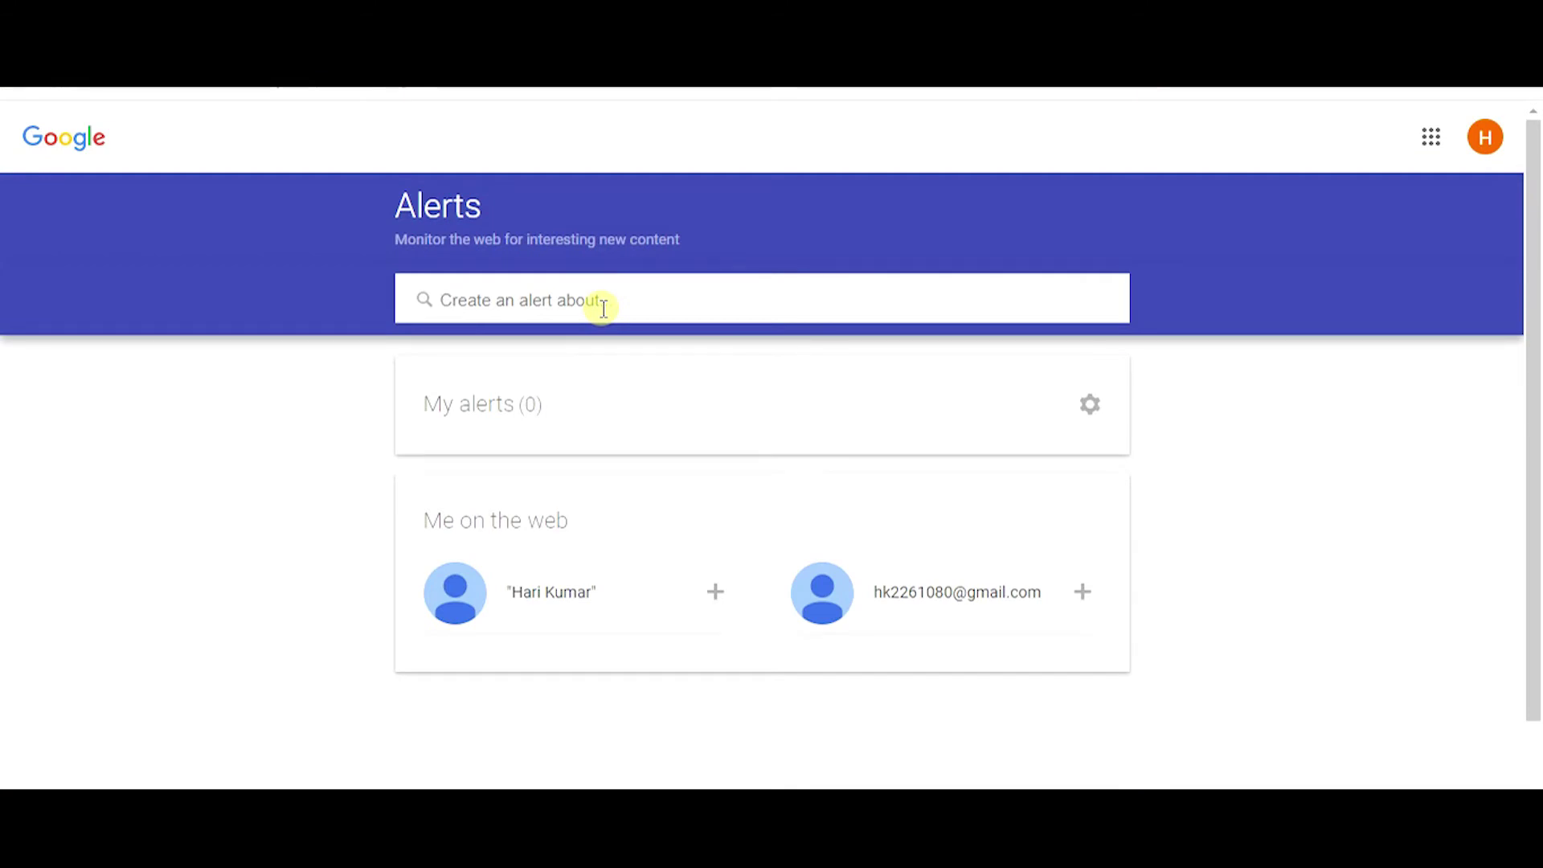
# Enter 'IT jobs' as the alert topic and browse the news preview results.
pyautogui.write('IT')
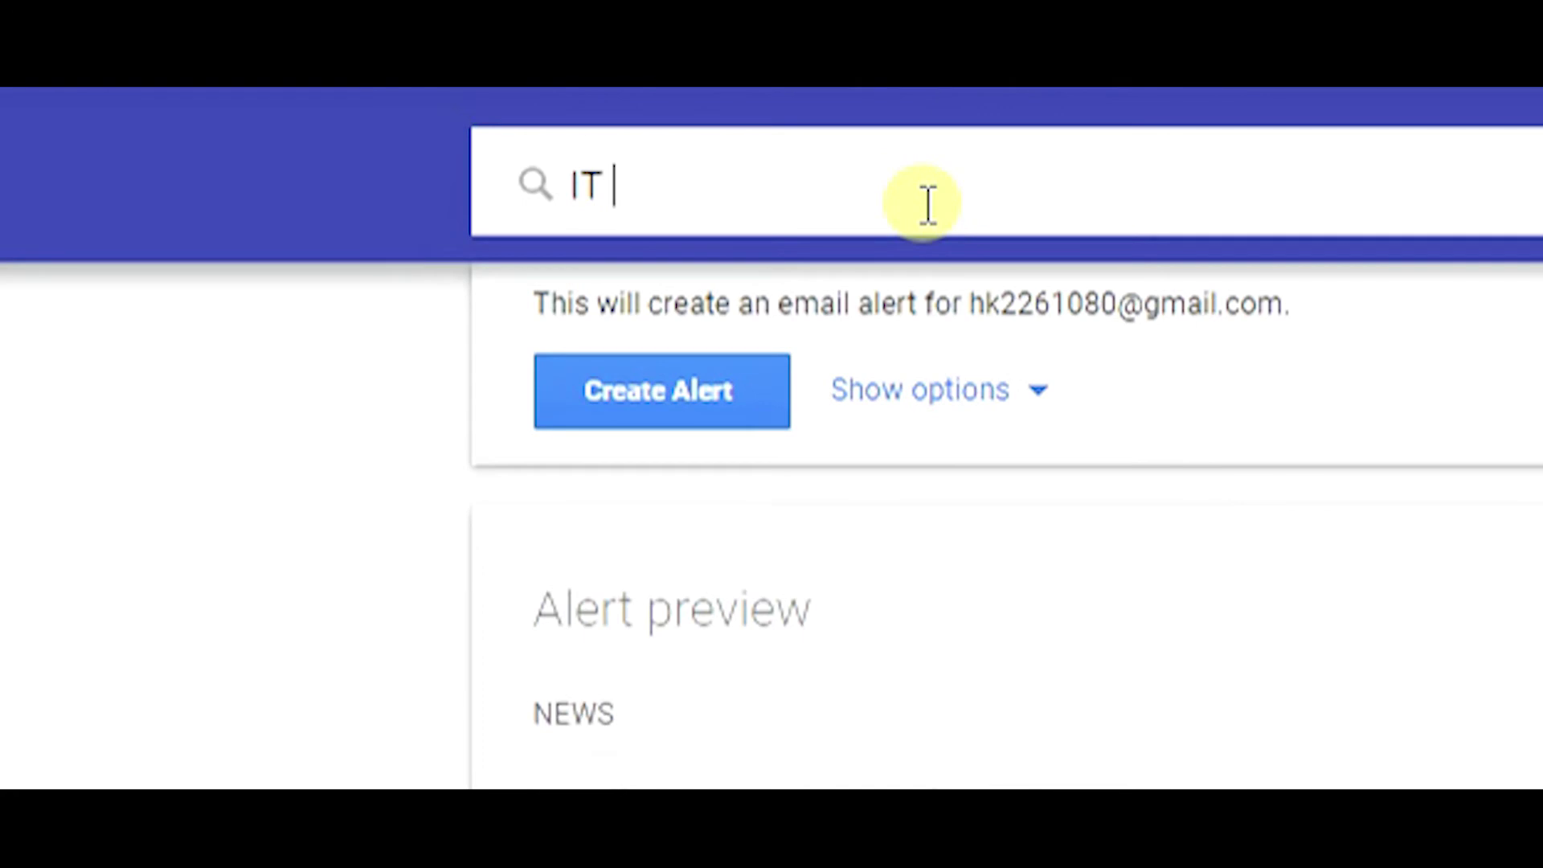
pyautogui.write(' jobs')
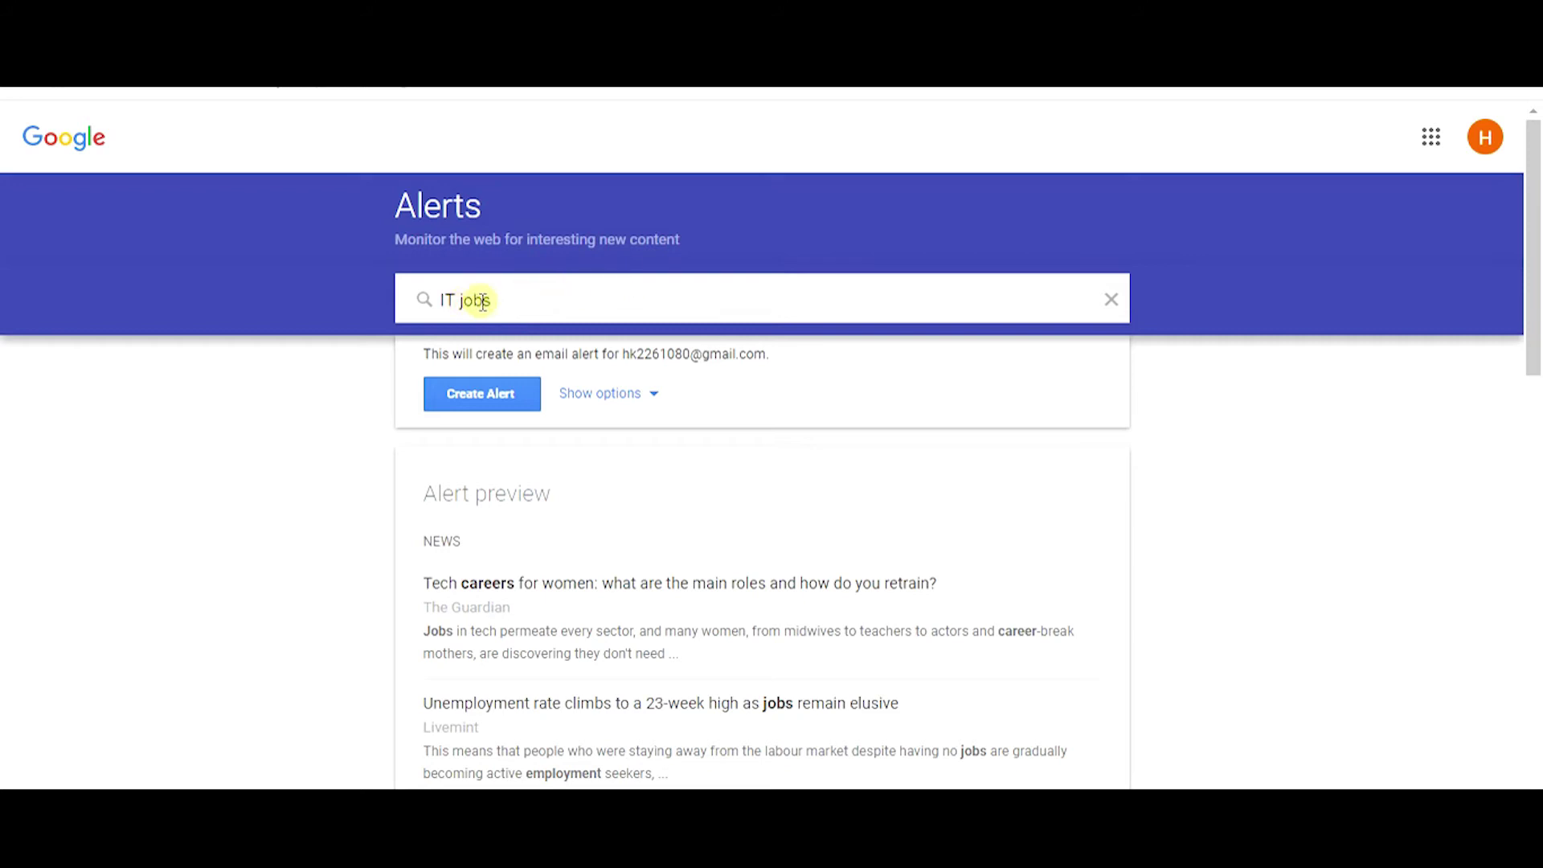
pyautogui.scroll(-3, 491, 301)
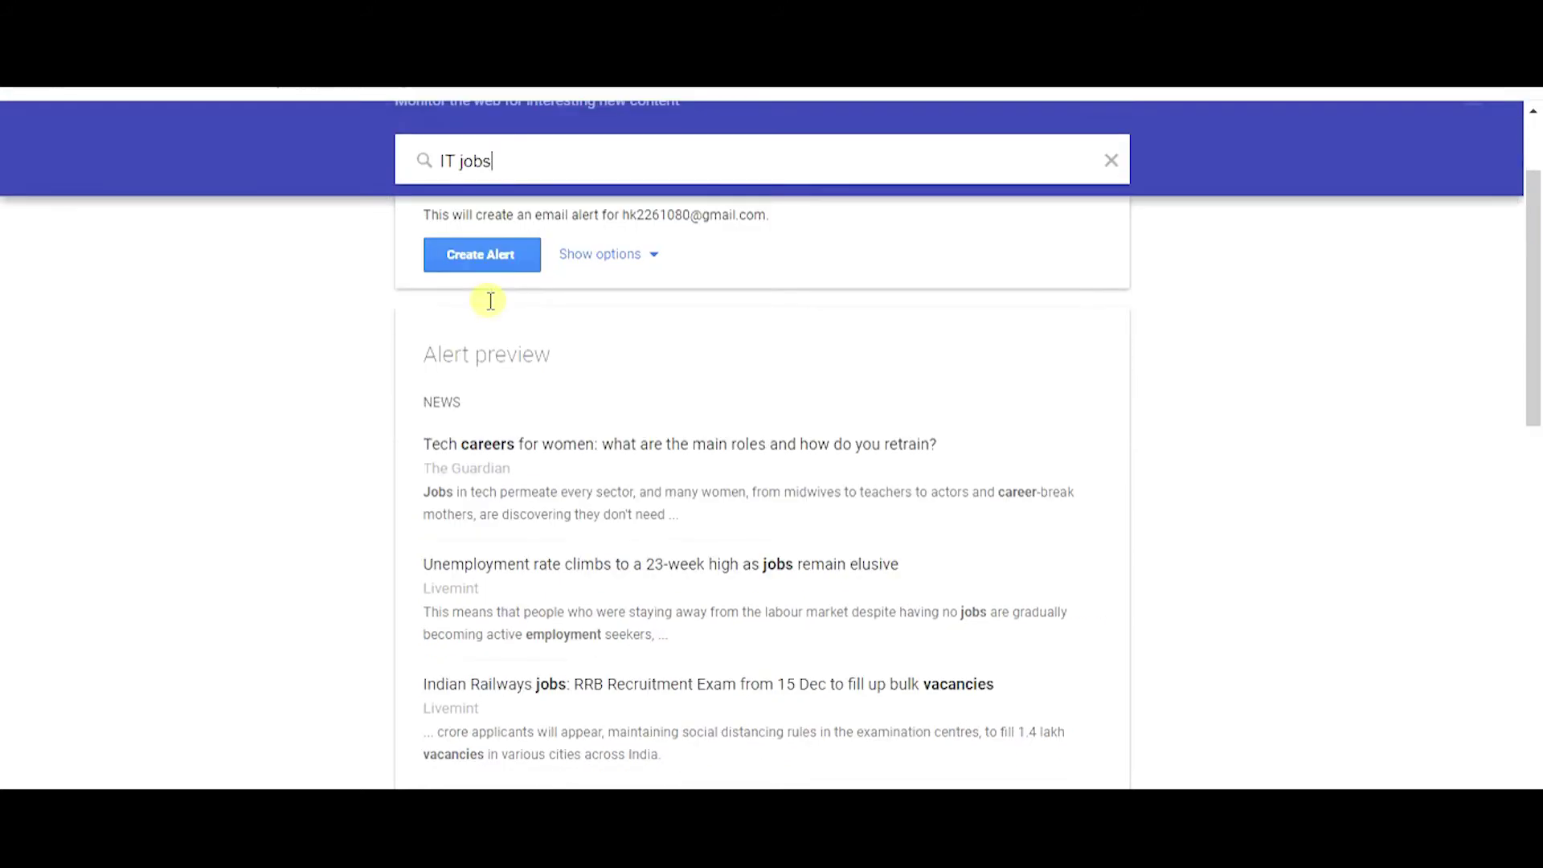
pyautogui.scroll(3, 506, 327)
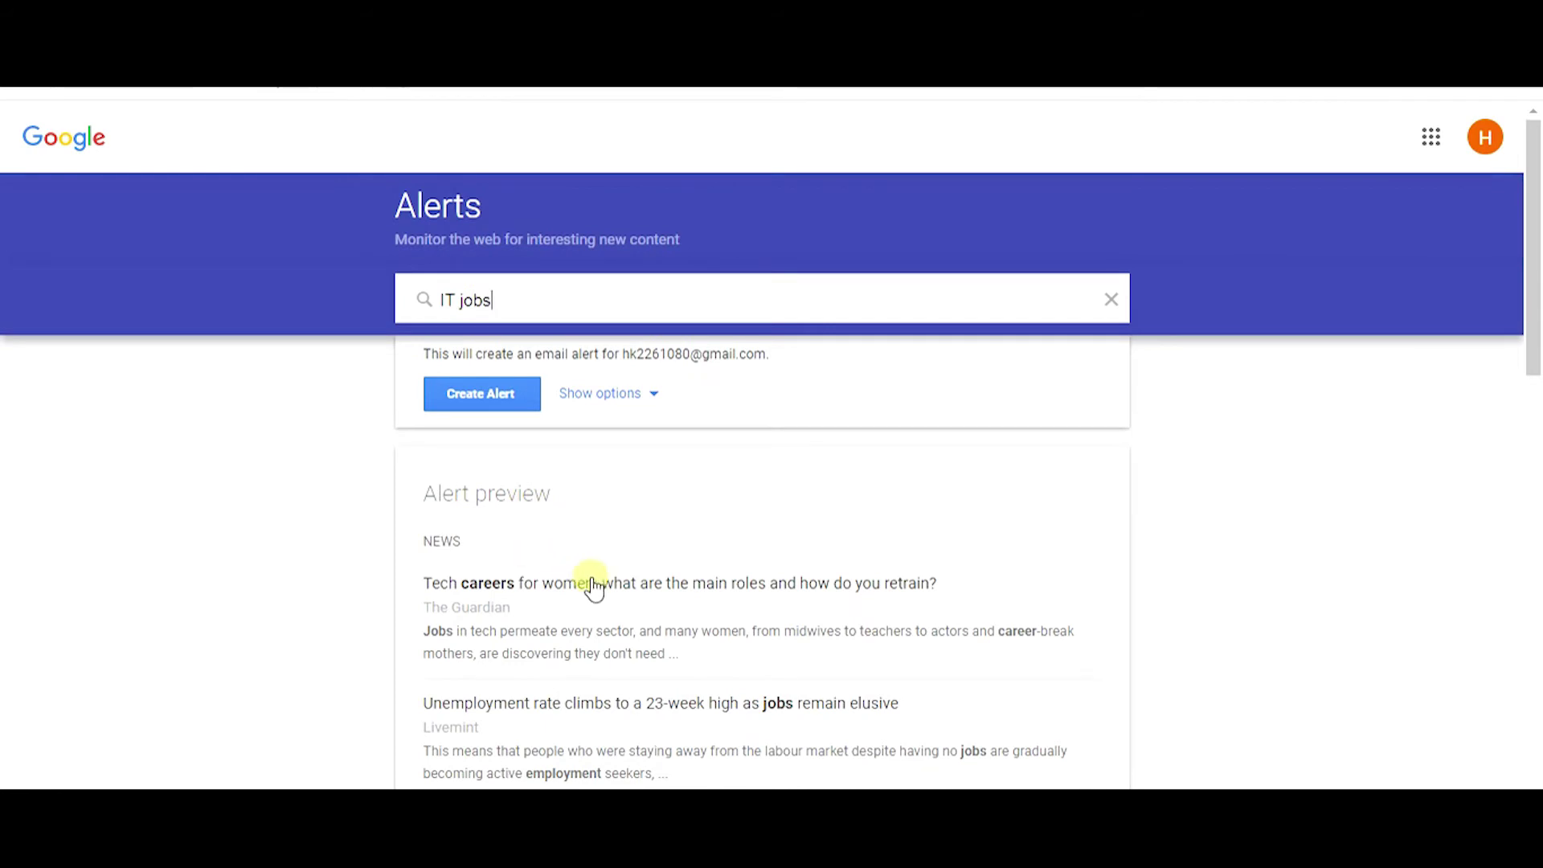
pyautogui.scroll(-3, 652, 601)
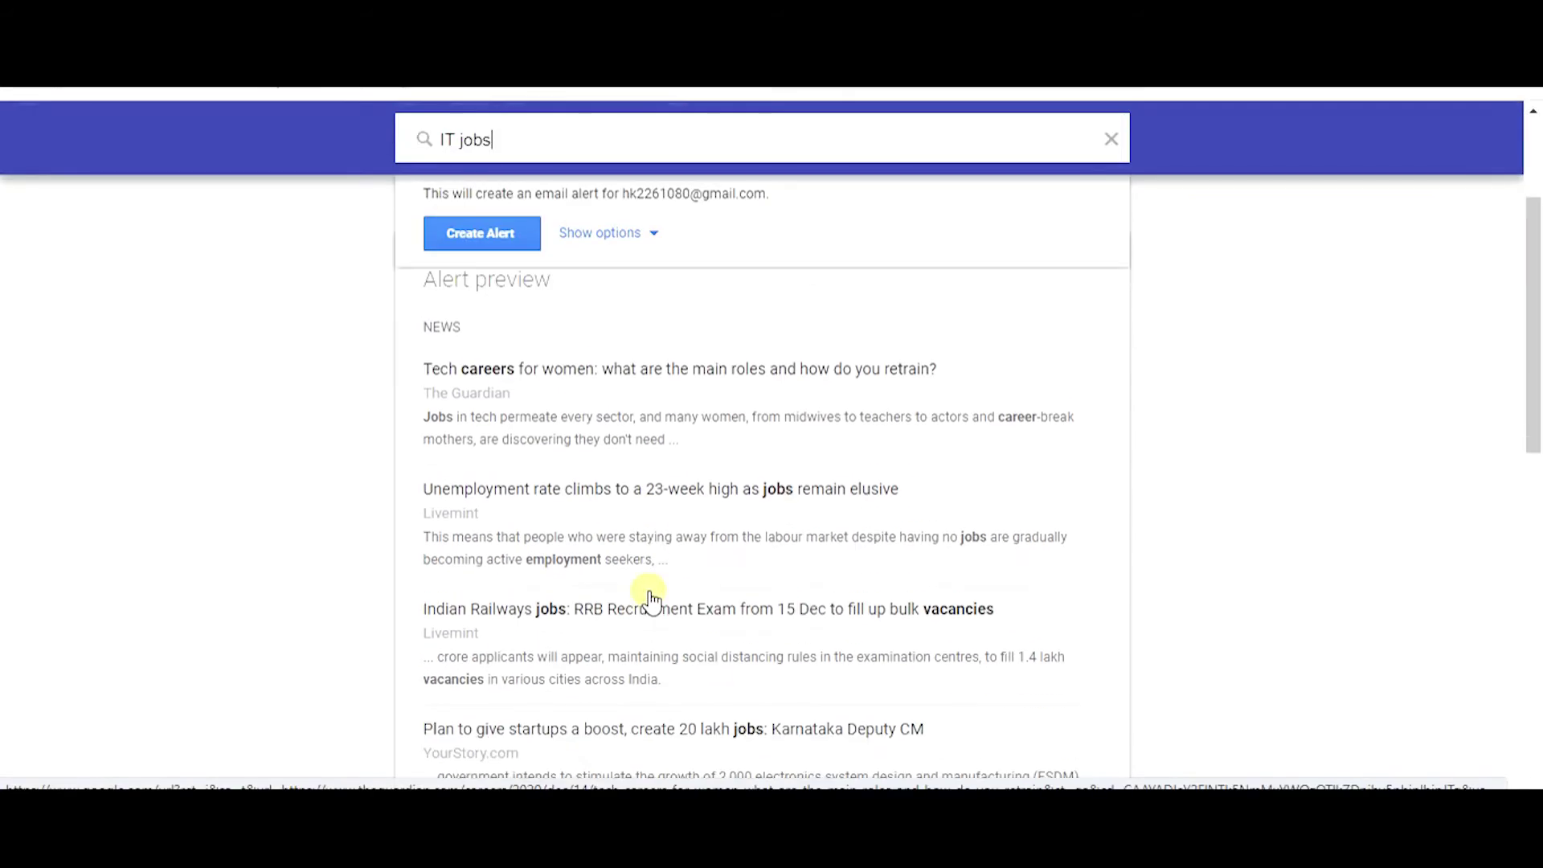
pyautogui.scroll(3, 654, 592)
pyautogui.scroll(-5, 1209, 541)
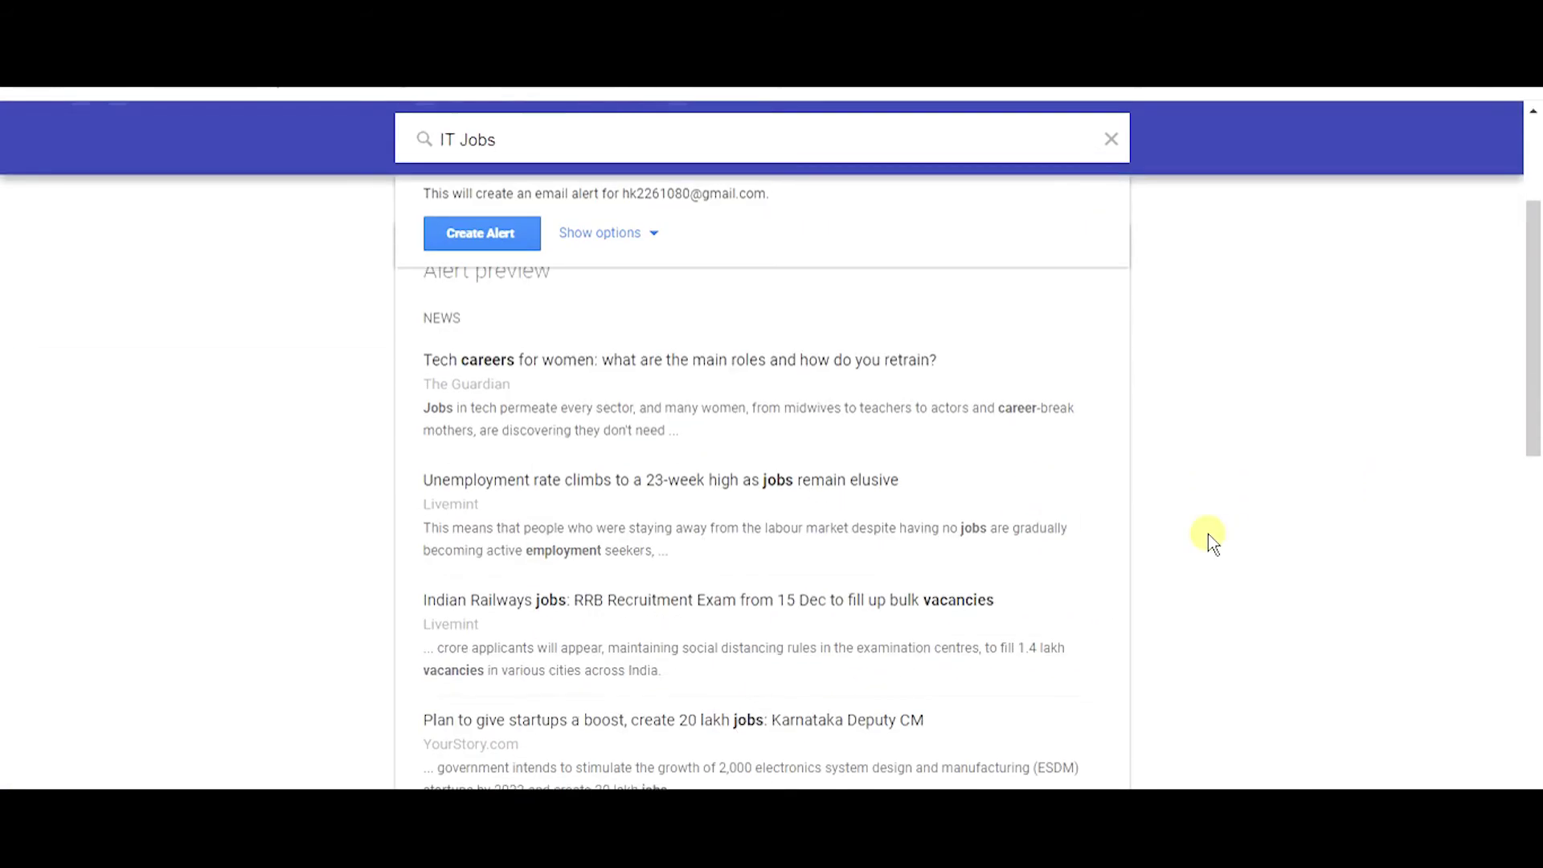
pyautogui.scroll(5, 715, 446)
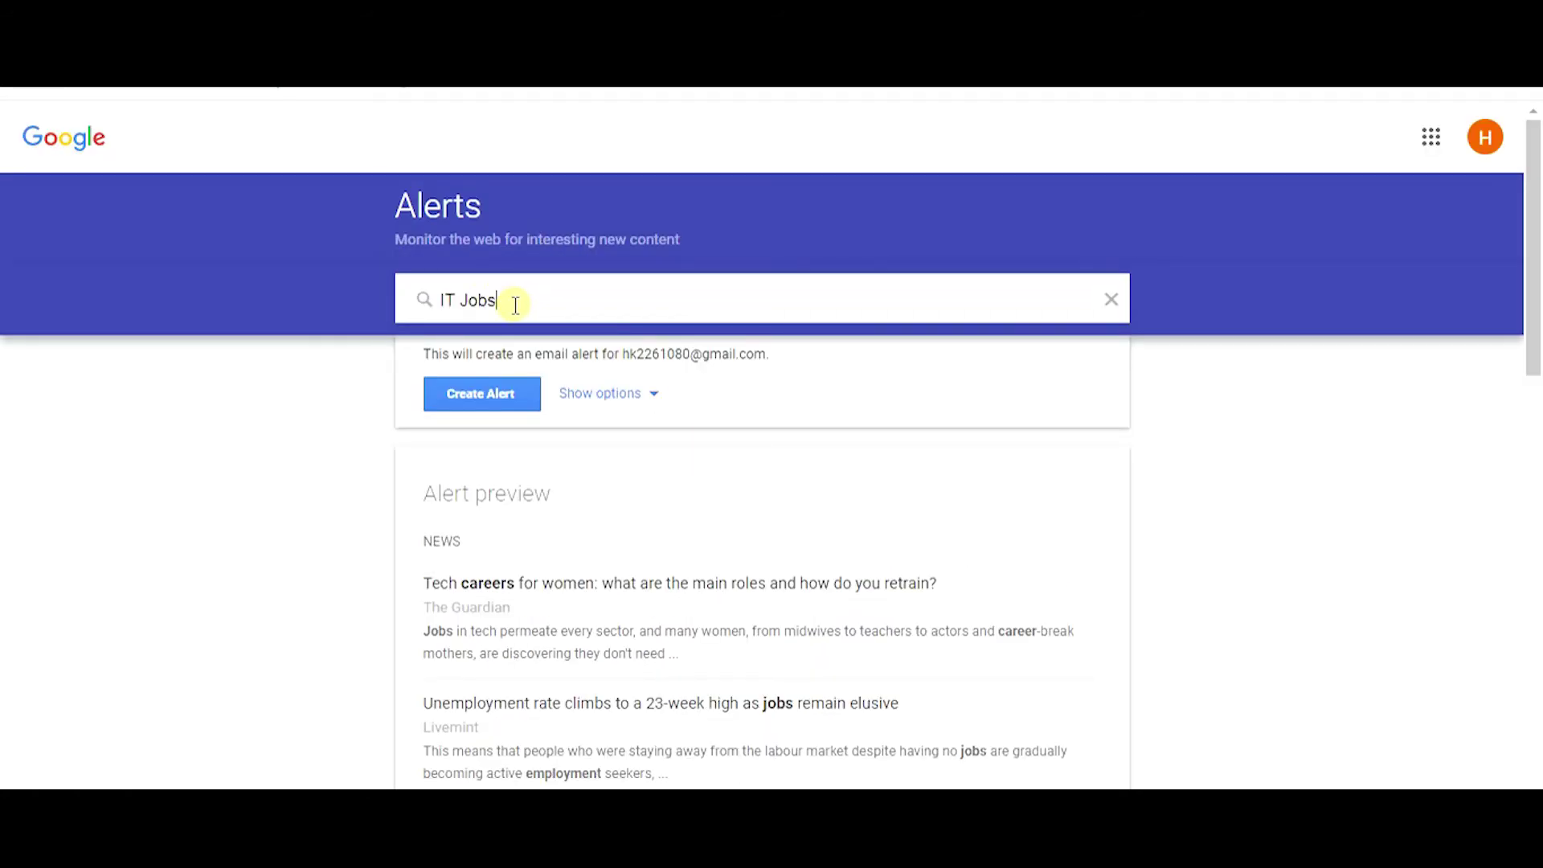
# Replace the topic with 'tech' and browse the technology news preview.
pyautogui.press('BackSpace')
pyautogui.press('BackSpace')
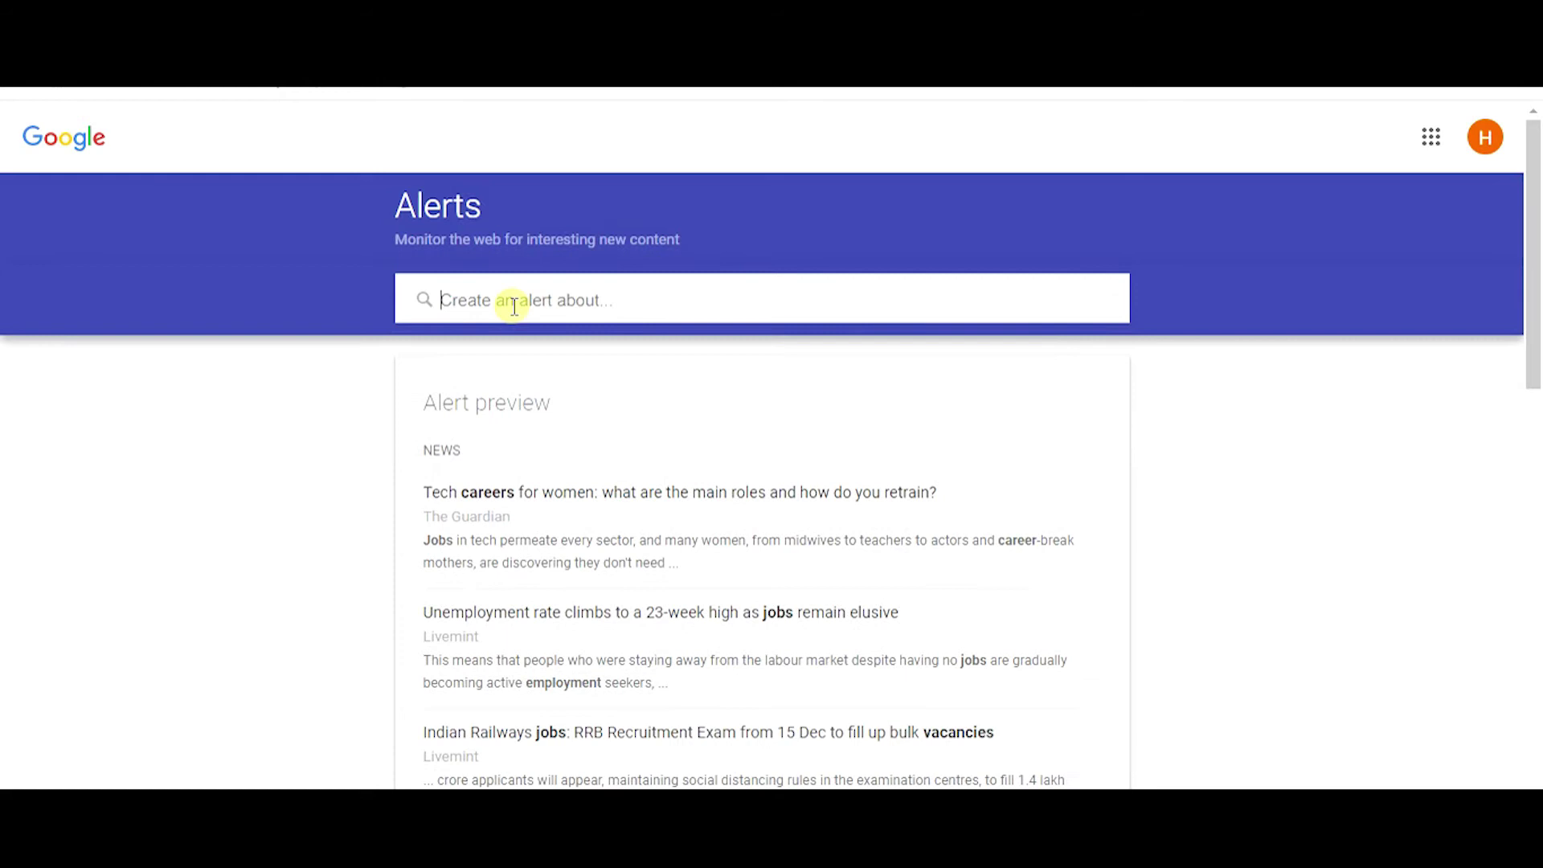
pyautogui.write('te')
pyautogui.write('c')
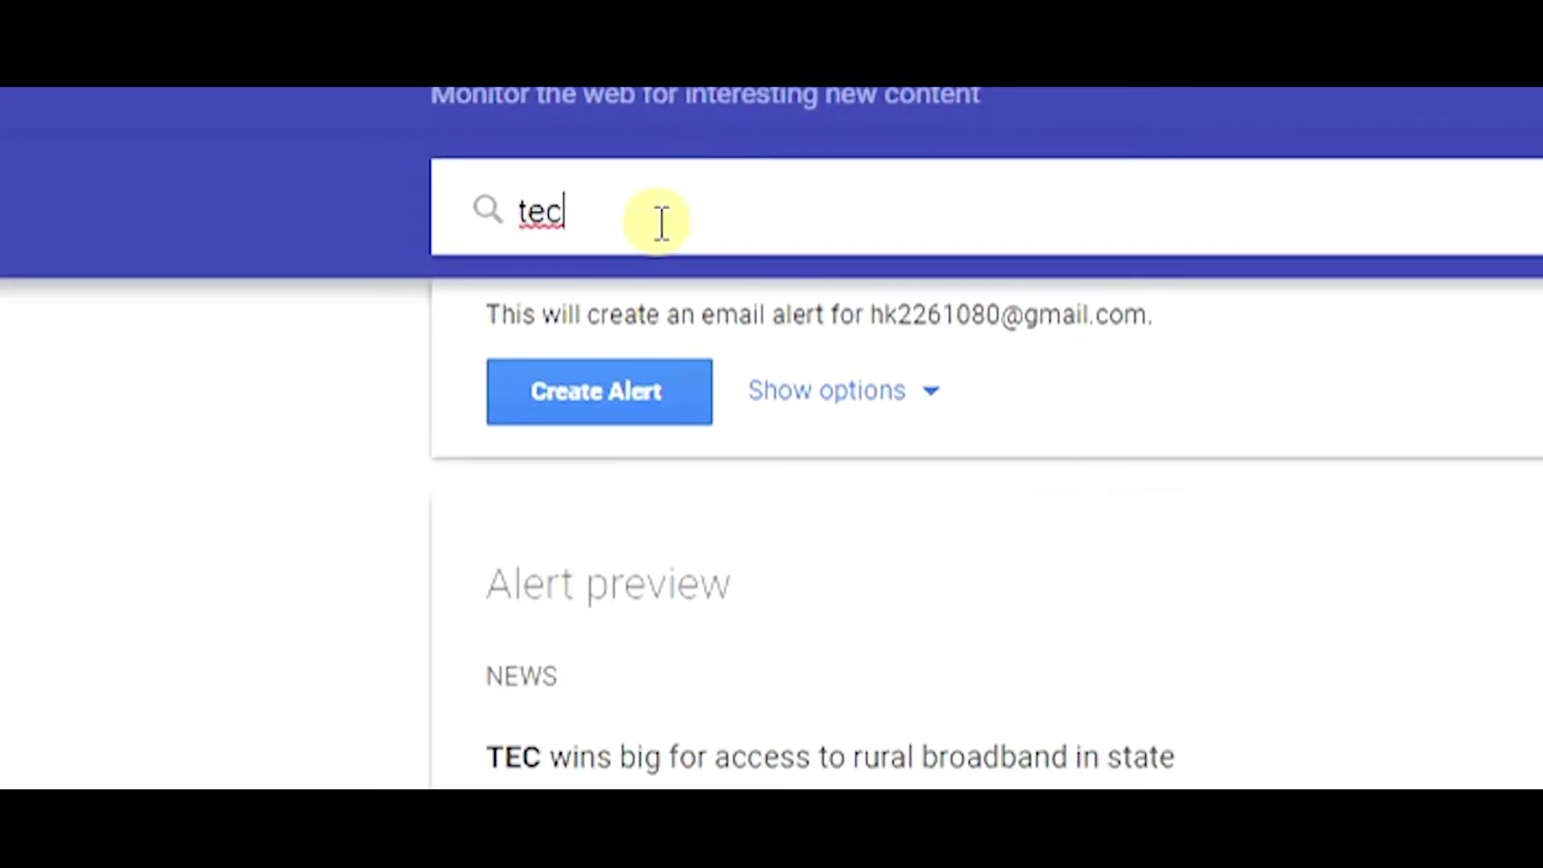
pyautogui.write('hi')
pyautogui.press('BackSpace')
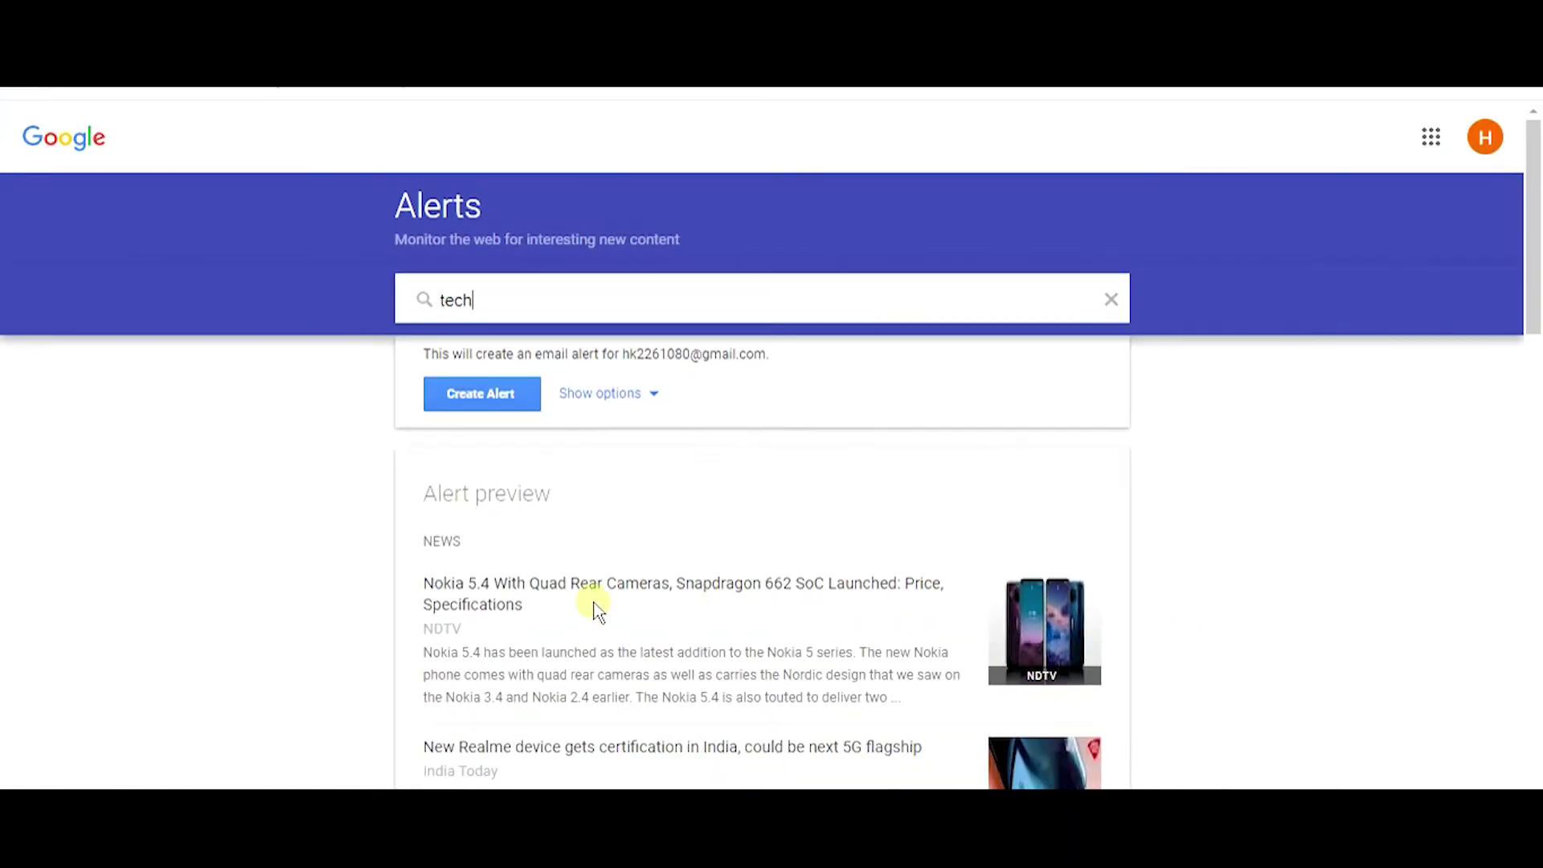
pyautogui.scroll(-2, 535, 492)
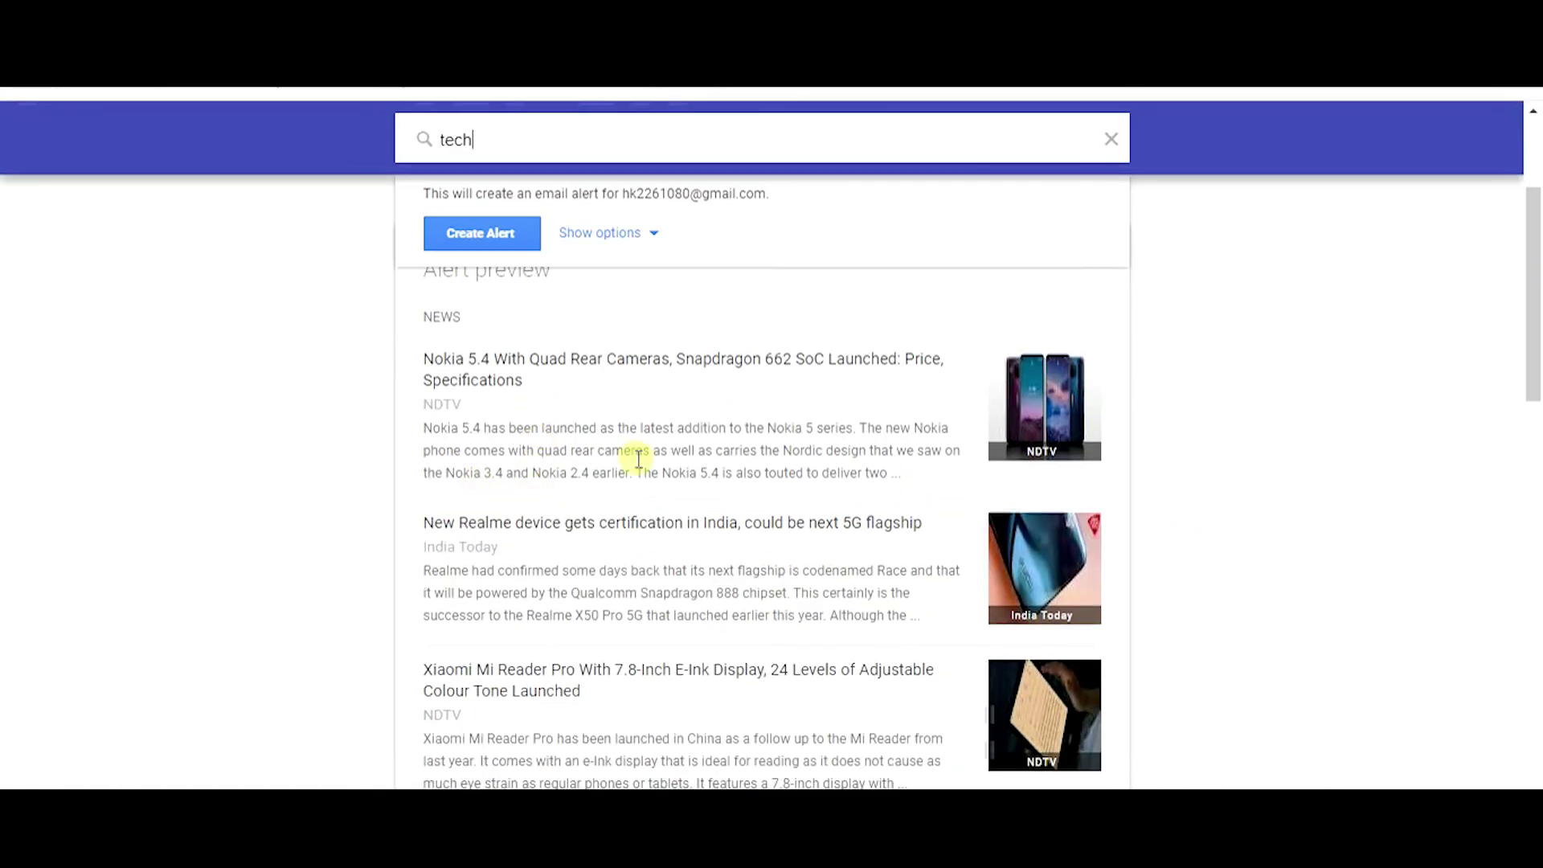
pyautogui.scroll(3, 434, 481)
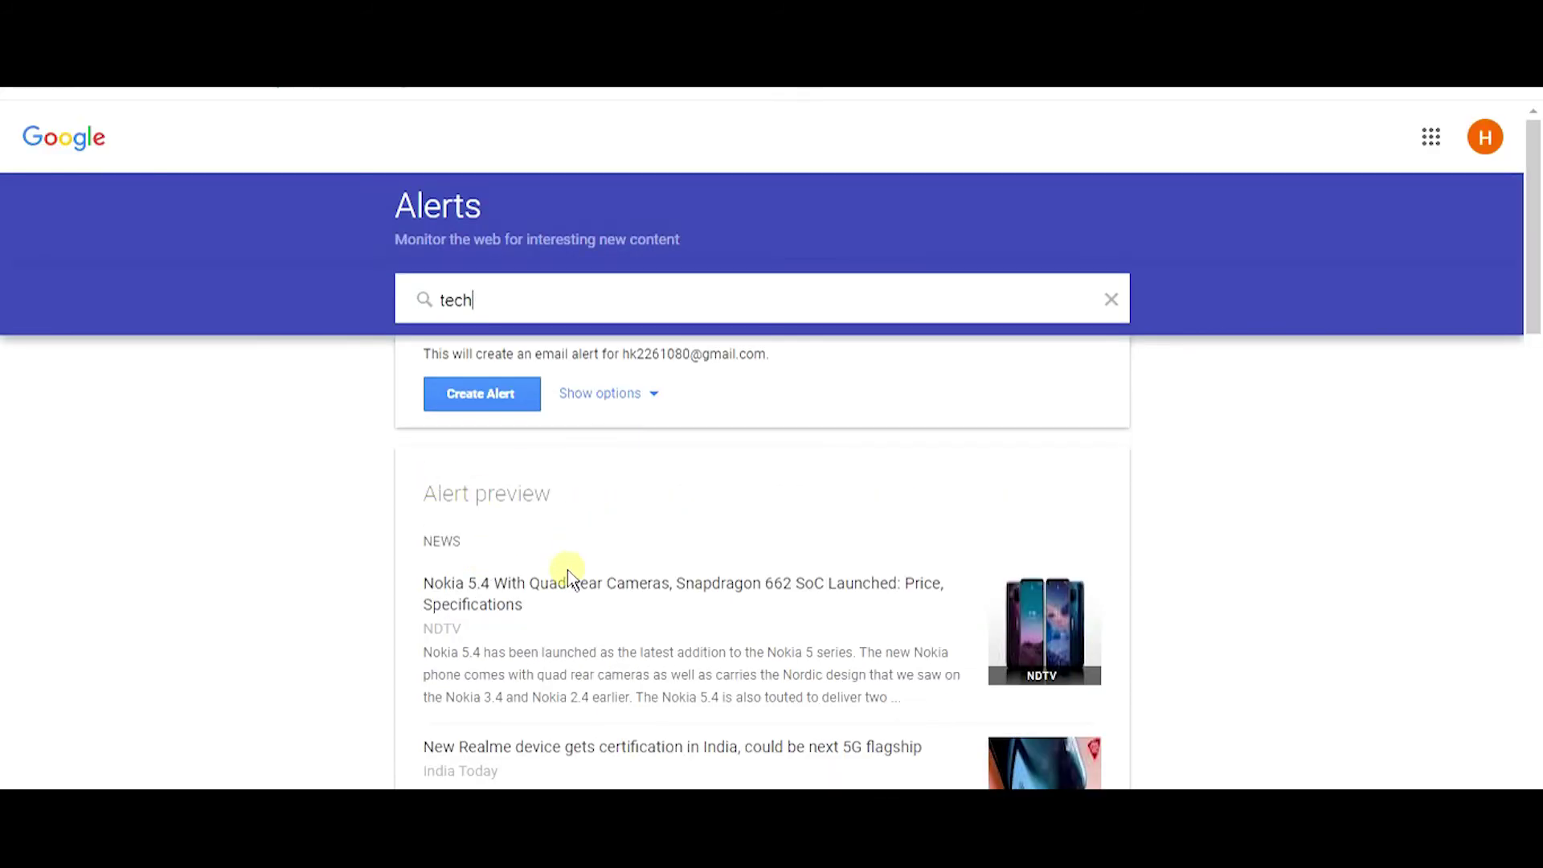
pyautogui.scroll(-8, 678, 506)
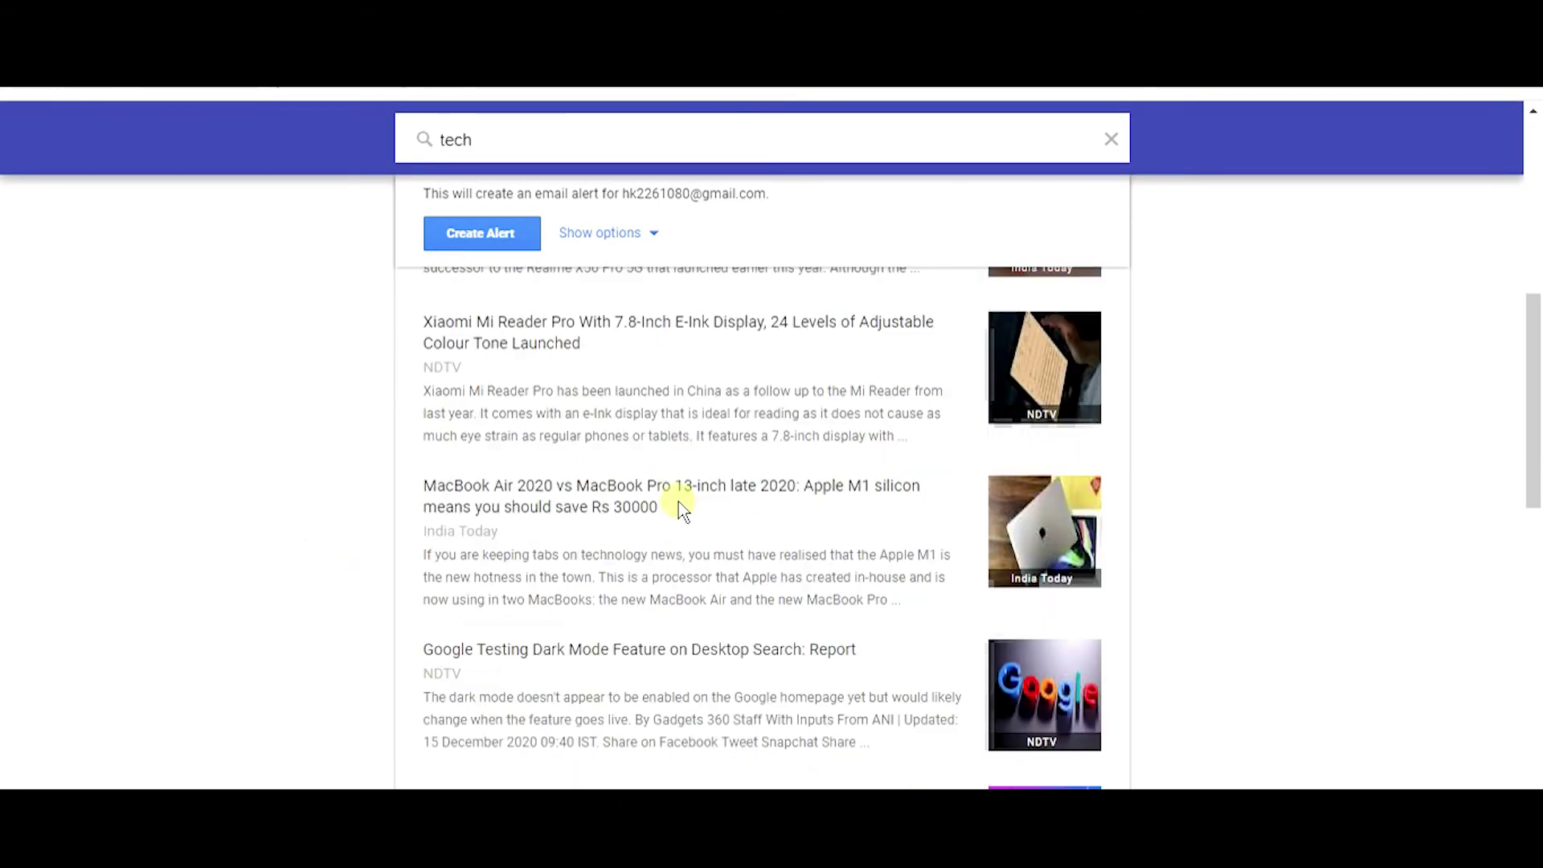
pyautogui.scroll(8, 682, 507)
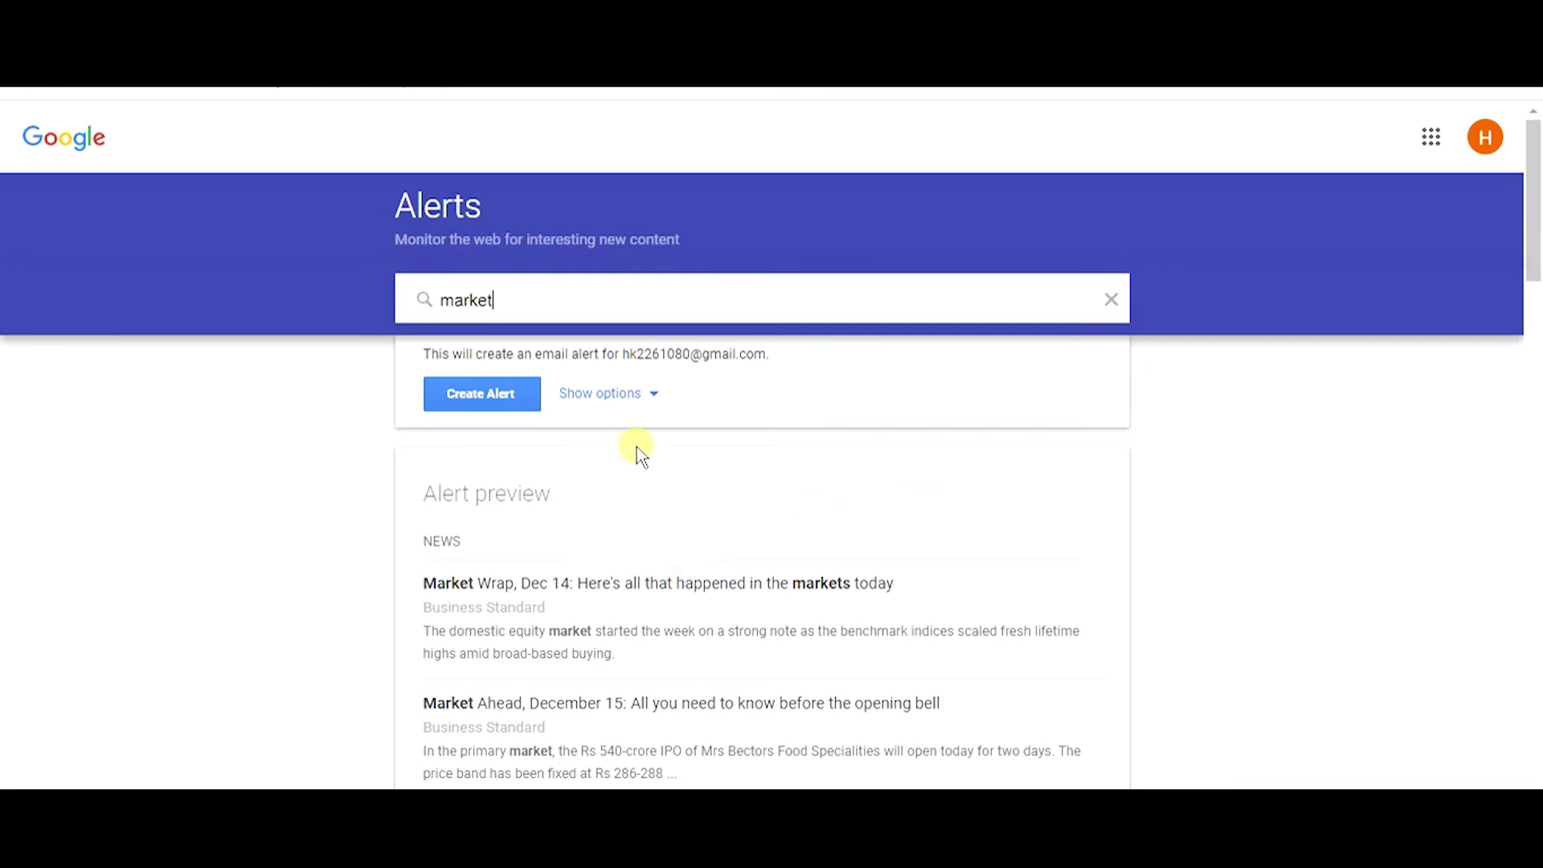
# Scroll through the news preview for the 'market' topic.
pyautogui.scroll(-2, 637, 447)
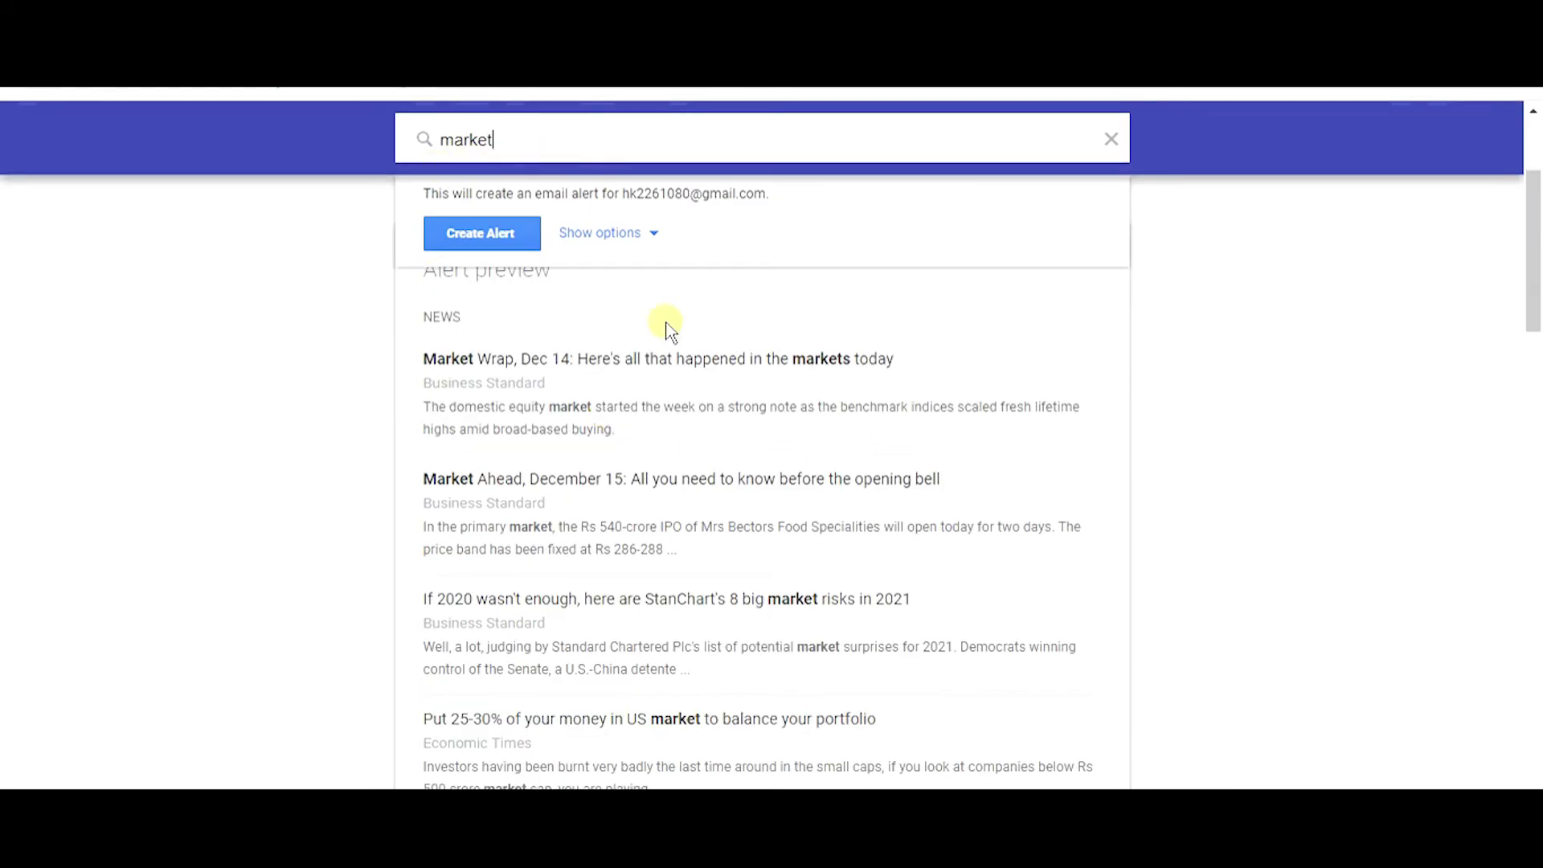
pyautogui.scroll(-3, 736, 524)
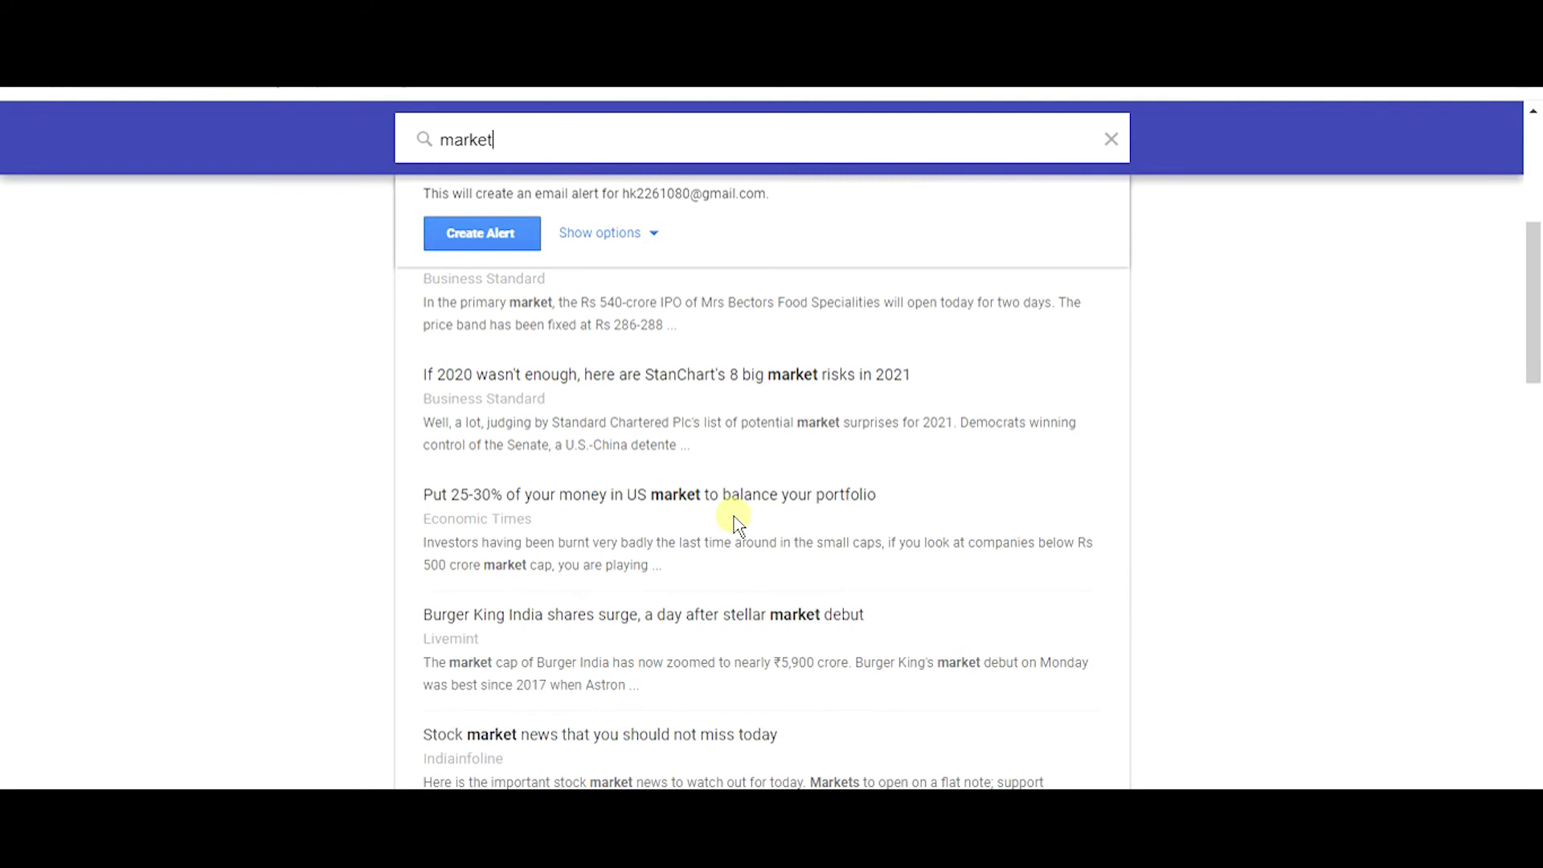
pyautogui.scroll(-3, 736, 523)
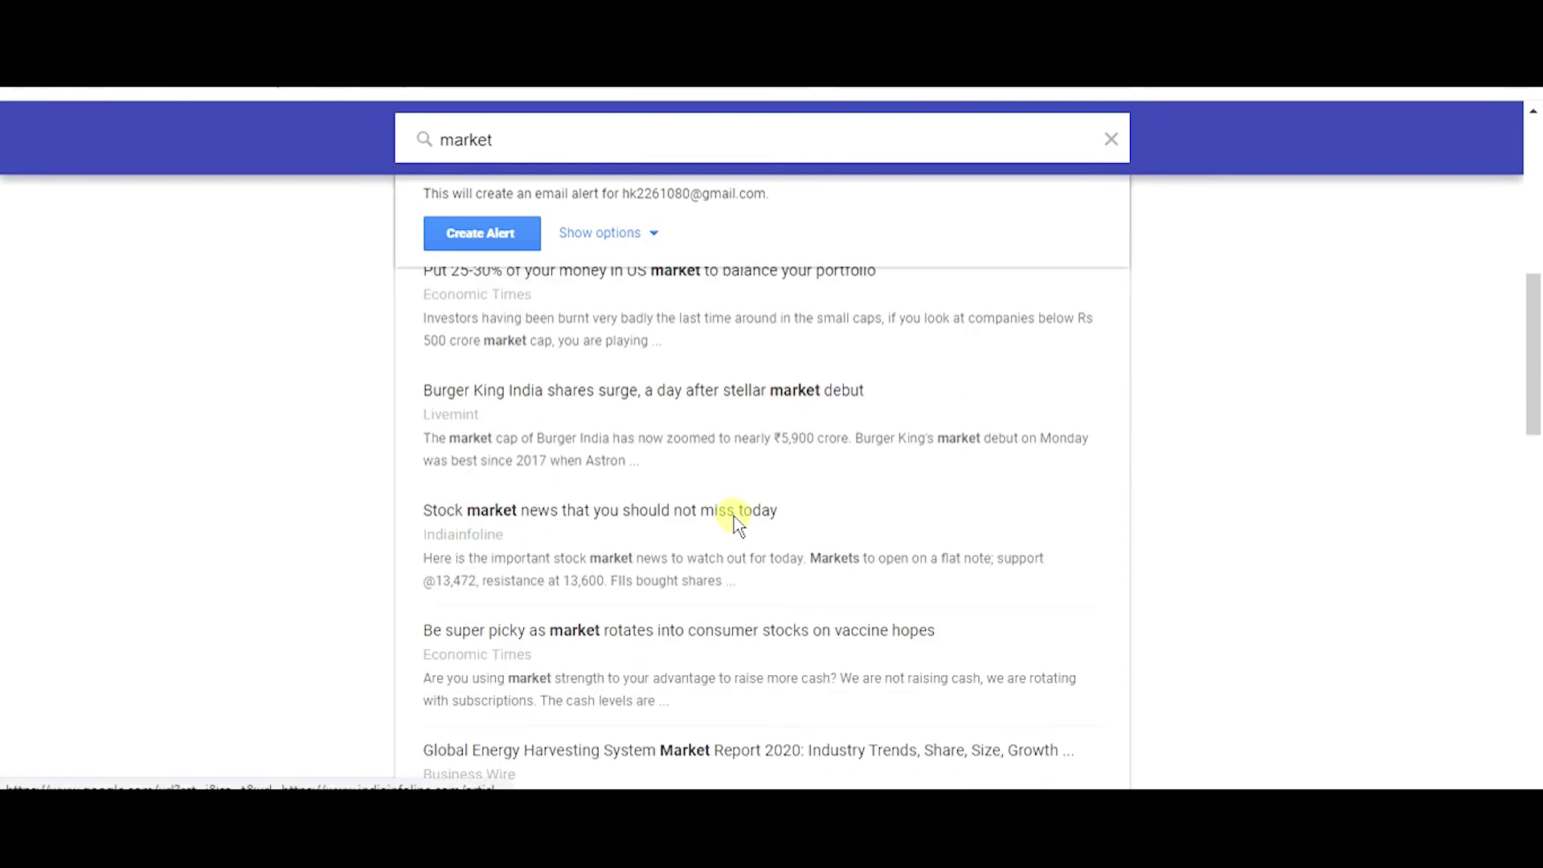
pyautogui.scroll(-3, 737, 525)
pyautogui.scroll(15, 735, 524)
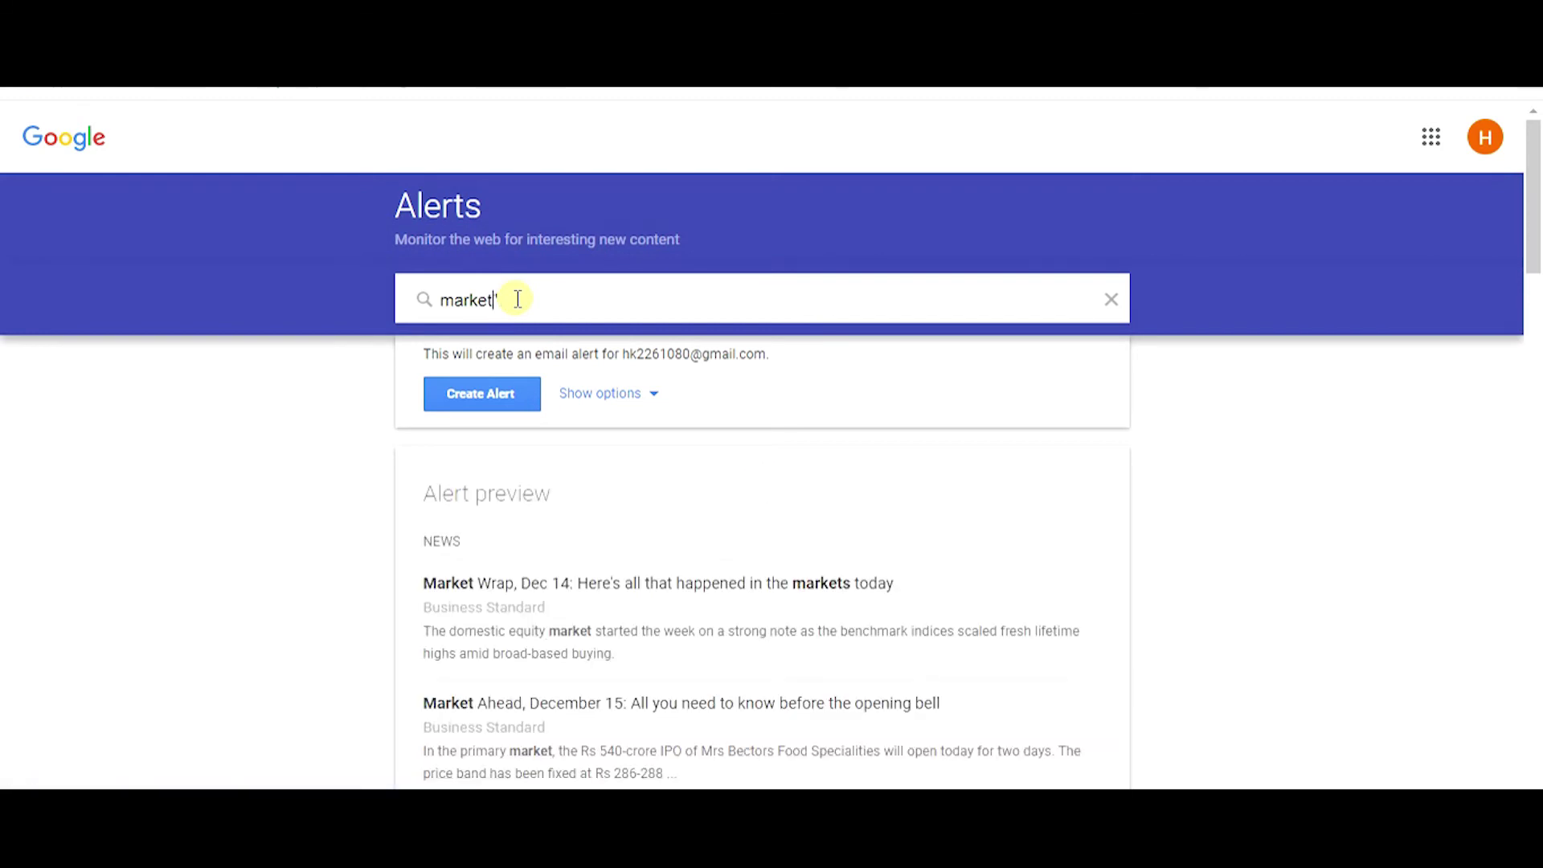
# Wrap market in quotes for an exact match, then erase the query.
pyautogui.press('Home')
pyautogui.write('"')
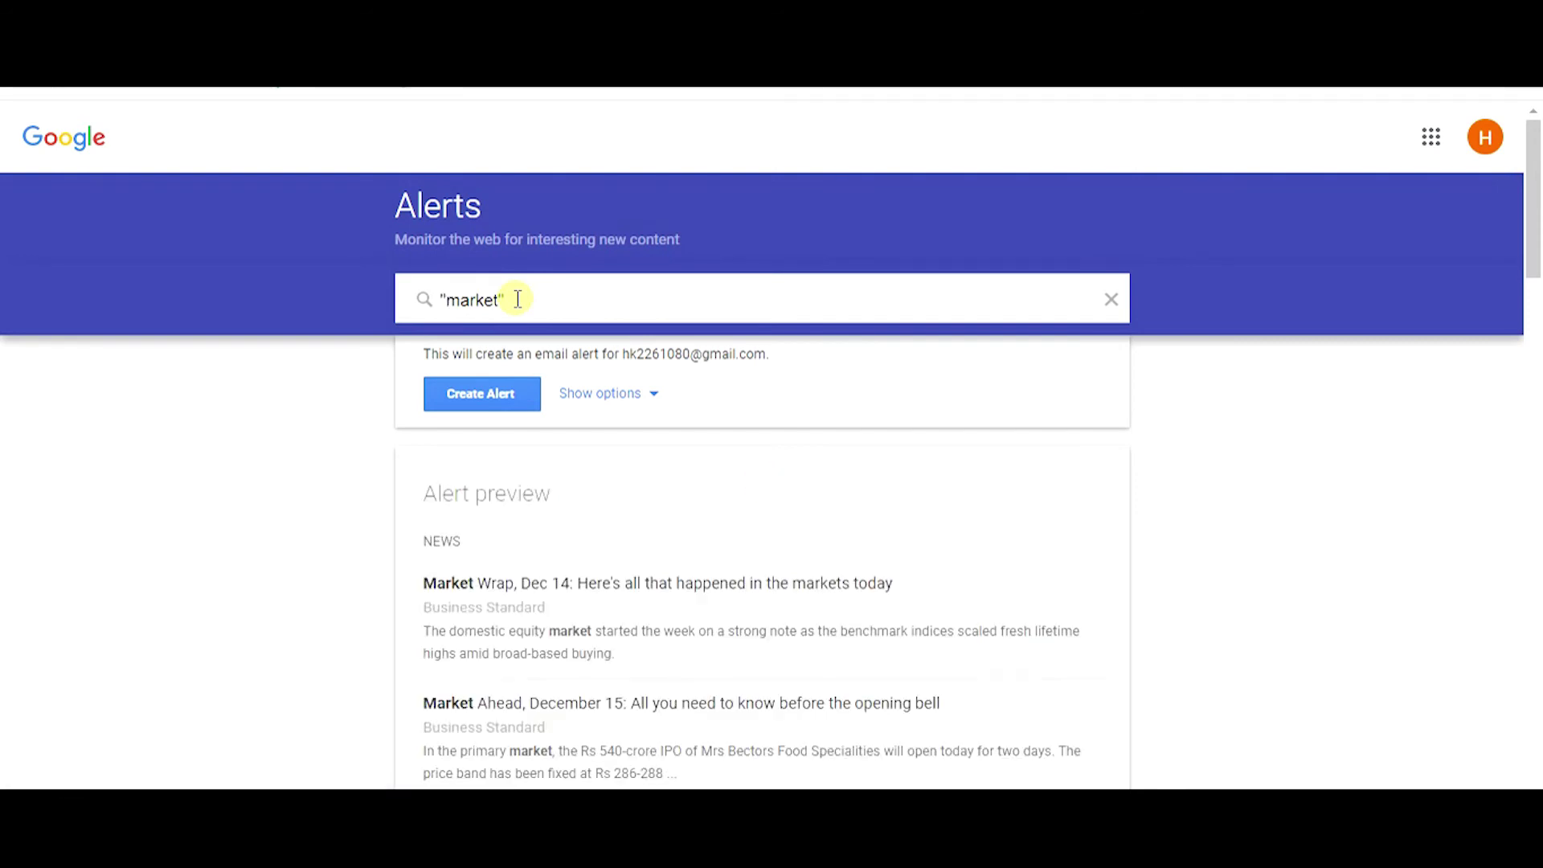
pyautogui.click(256, 421)
pyautogui.press('BackSpace')
pyautogui.press('BackSpace')
pyautogui.press('BackSpace')
pyautogui.press('BackSpace')
pyautogui.press('BackSpace')
pyautogui.press('BackSpace')
pyautogui.press('BackSpace')
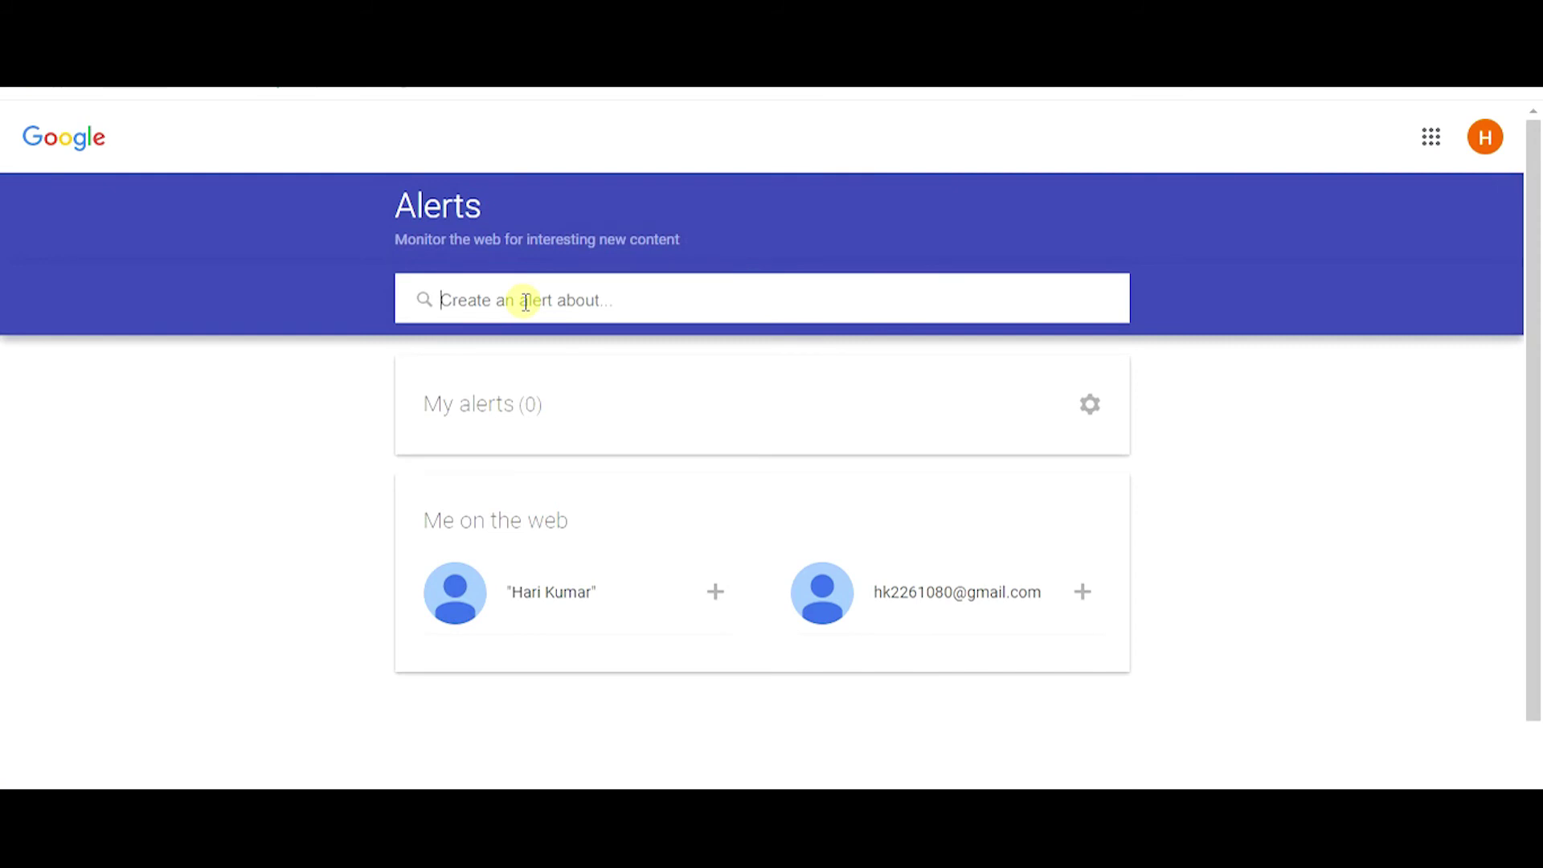
# Enter 'jobs-IT' as the alert topic to exclude IT and preview the results.
pyautogui.write('jobs-')
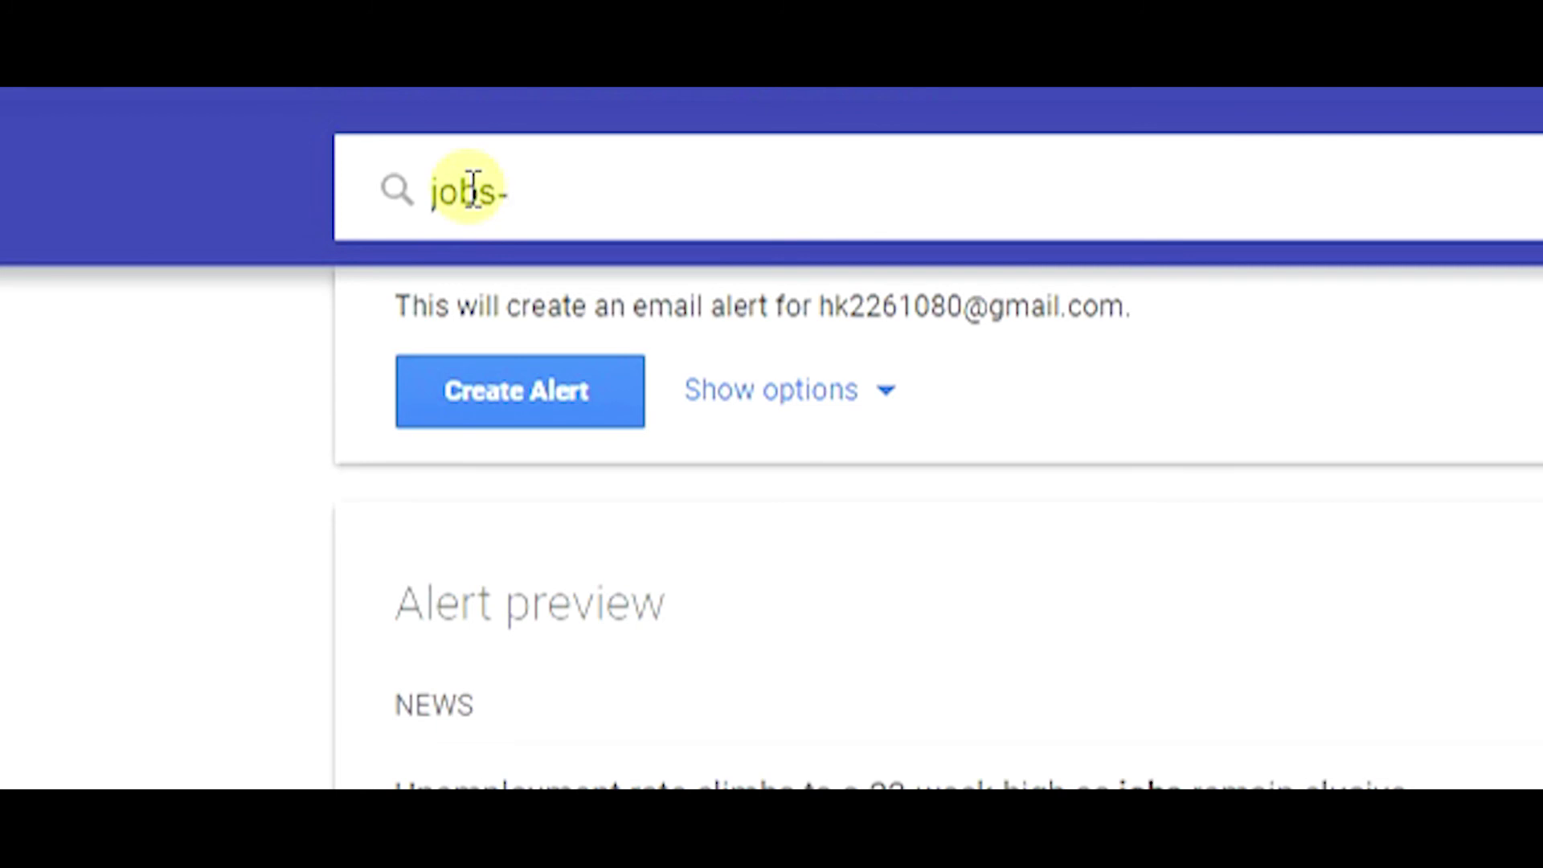
pyautogui.write('T')
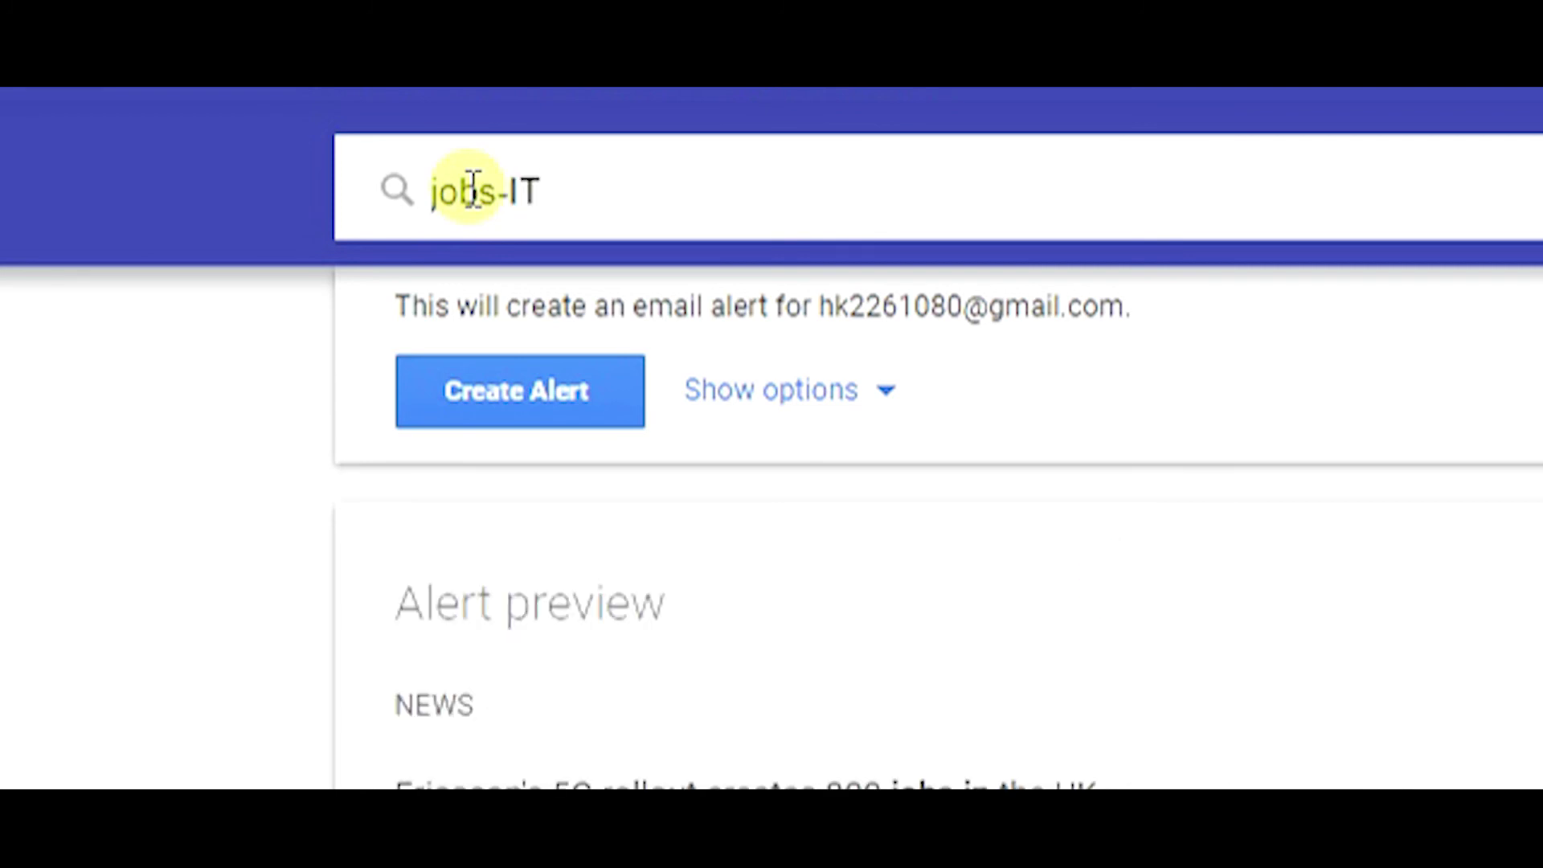
pyautogui.click(85, 464)
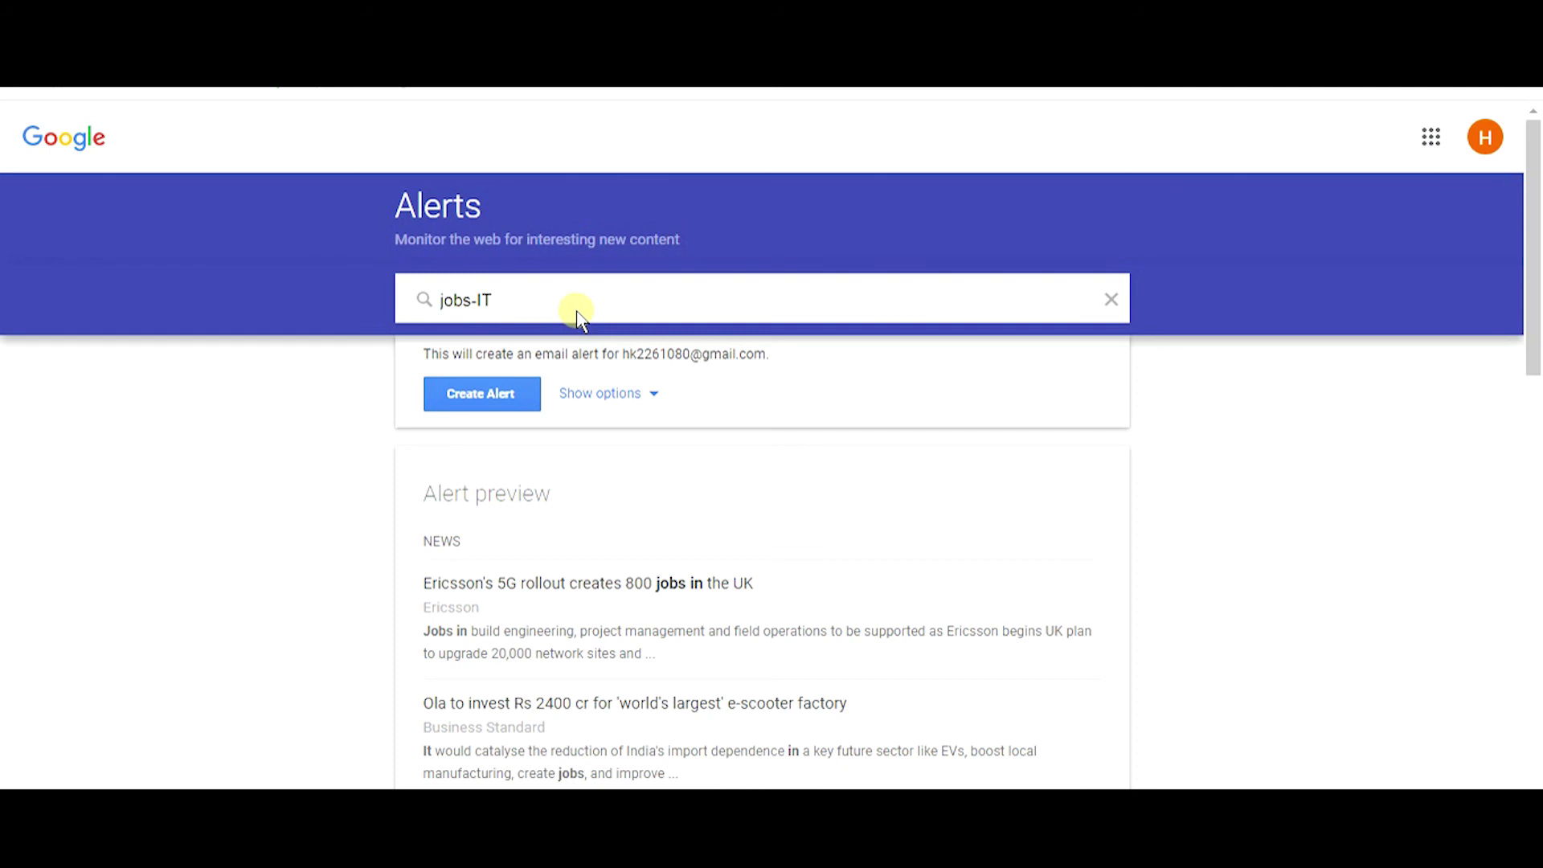
pyautogui.scroll(-2, 334, 421)
pyautogui.scroll(2, 303, 422)
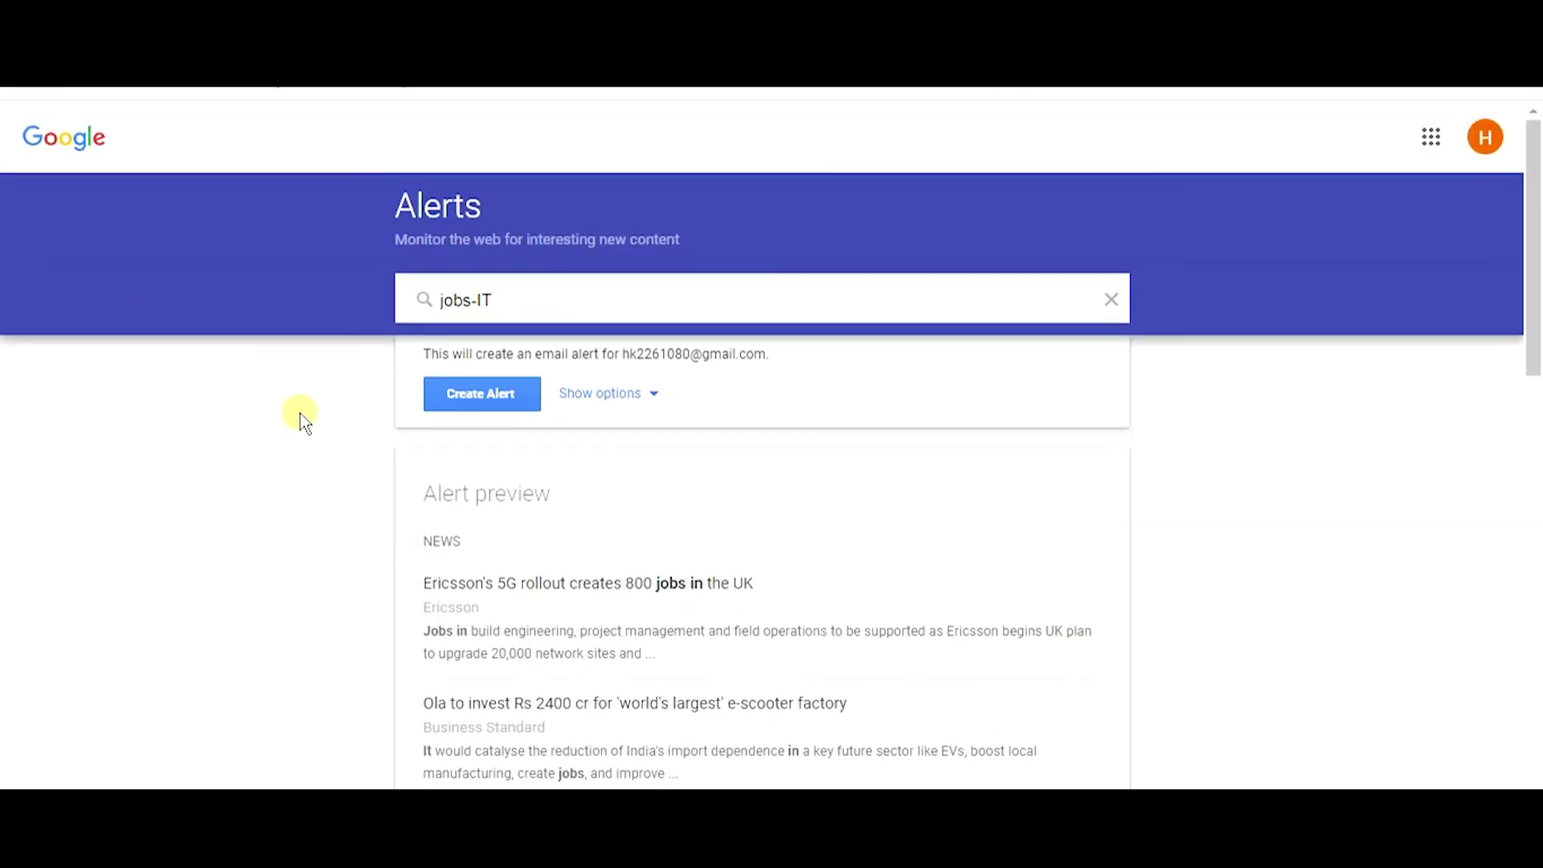